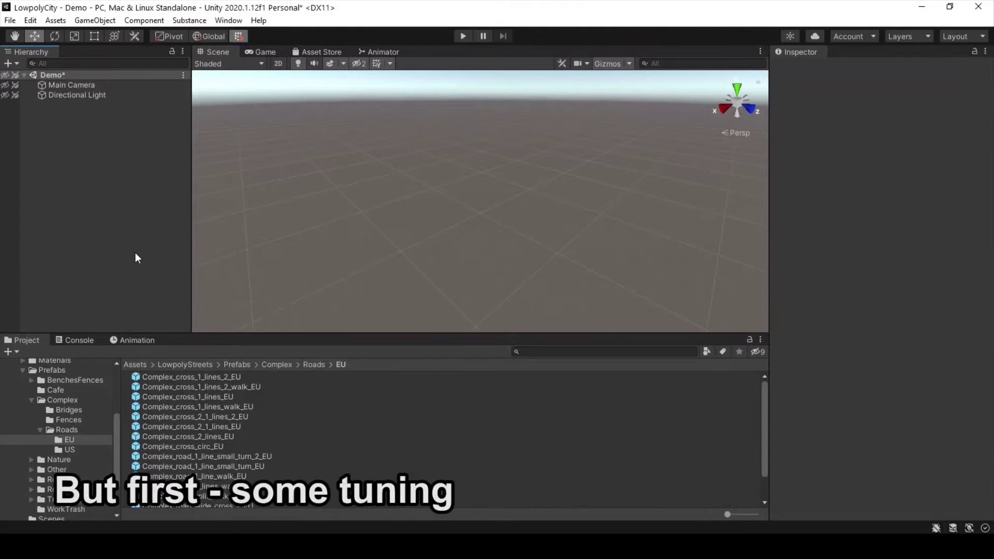
Check the grid and snapping settings from the editing commands, then close them
left_click(32, 20)
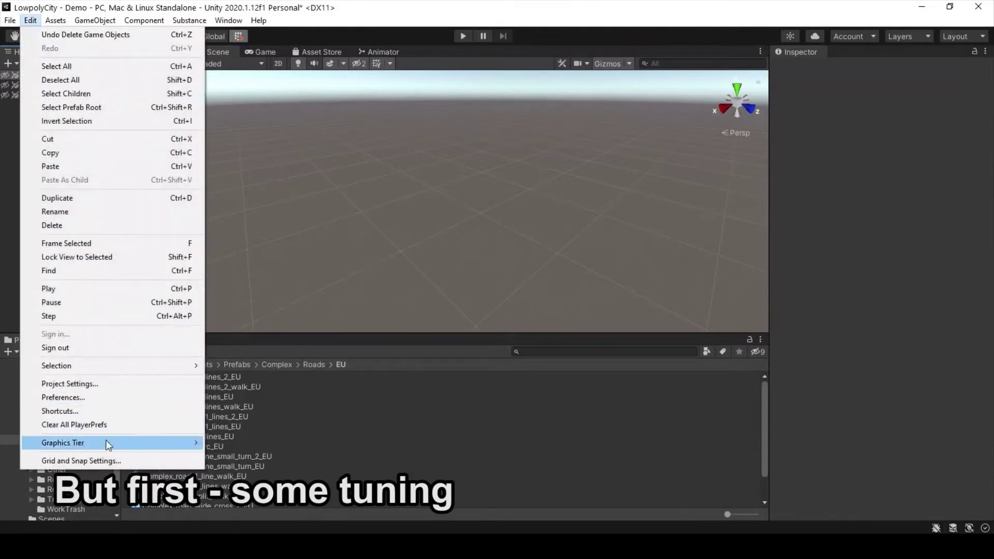
left_click(102, 460)
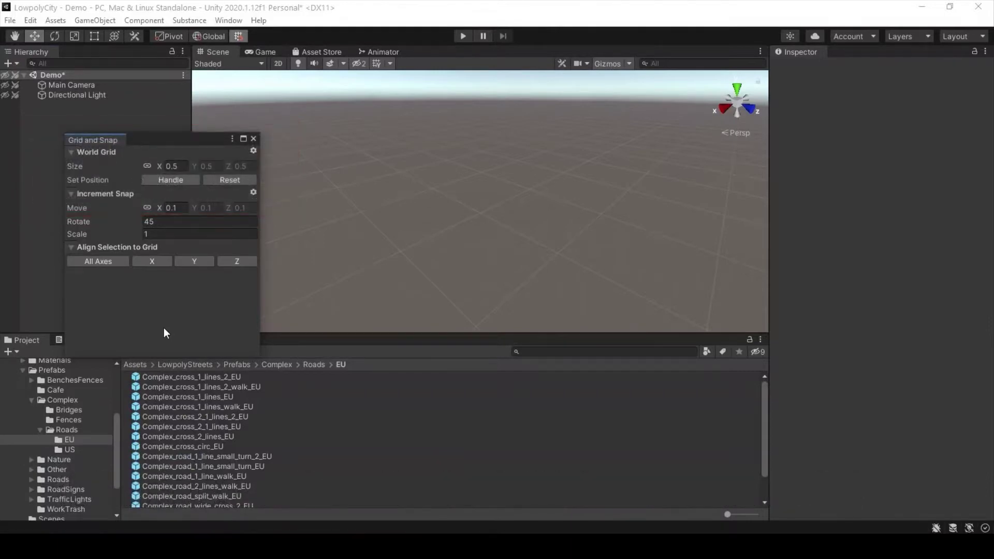
left_click(253, 138)
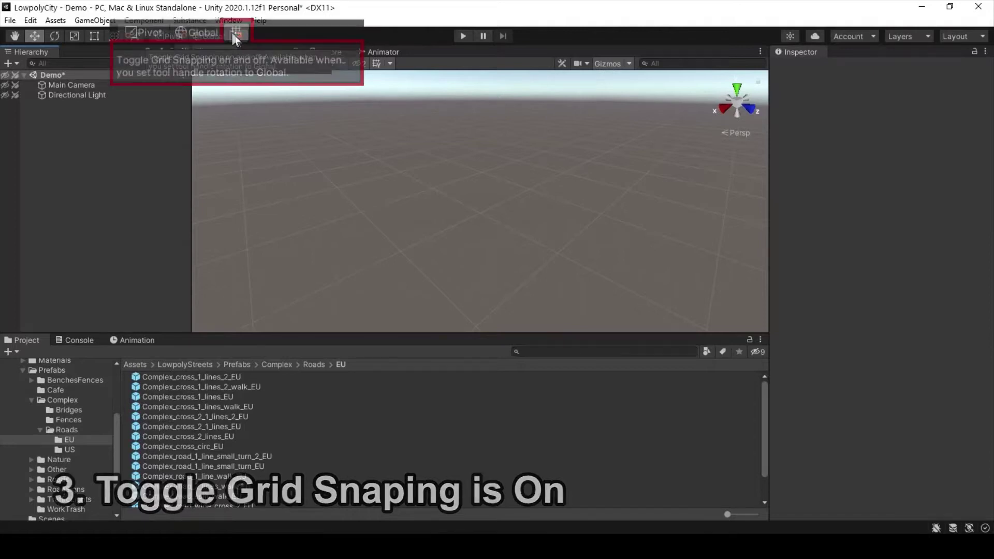
Switch the Scene view to an isometric Top view and pick the Complex_cross_1_lines_walk_EU prefab
left_click(735, 92)
left_click(736, 132)
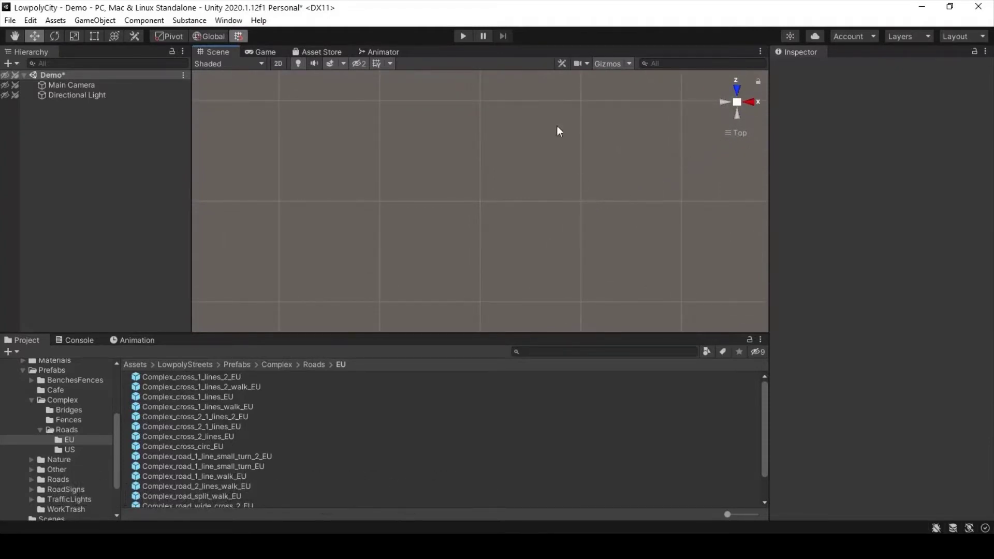
left_click(207, 406)
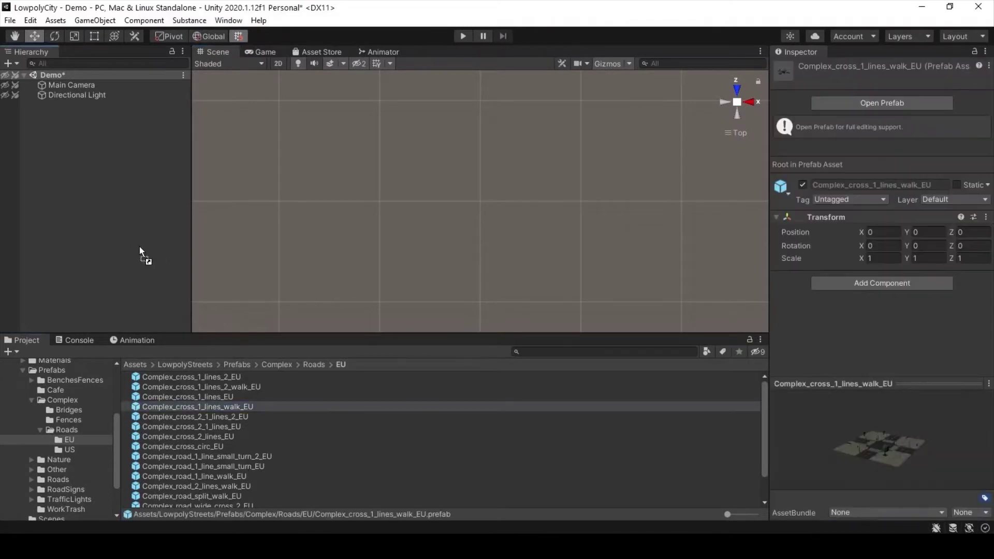
Place the walking crossroad at the origin with a 5m straight road above it
left_click_drag(206, 406, 139, 247)
left_click(67, 429)
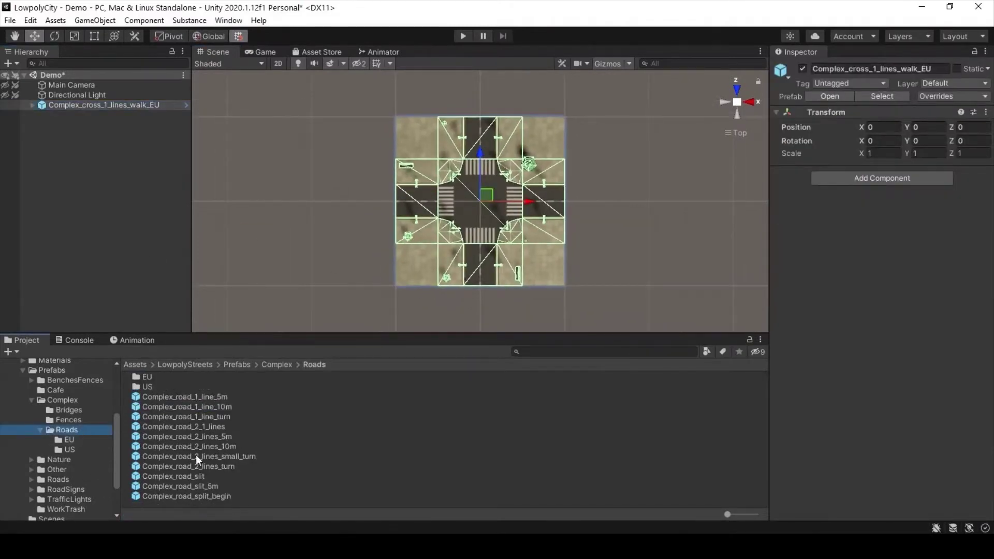
left_click_drag(185, 396, 480, 117)
middle_click_drag(594, 171, 594, 237)
scroll(594, 237, "down", 2)
Add the Complex_cross_1_lines_2_EU junction at the top of the road, rotated 90 degrees
left_click(69, 439)
left_click_drag(226, 383, 479, 105)
middle_click_drag(523, 156, 502, 247)
key("e")
left_click_drag(519, 169, 566, 306)
key("w")
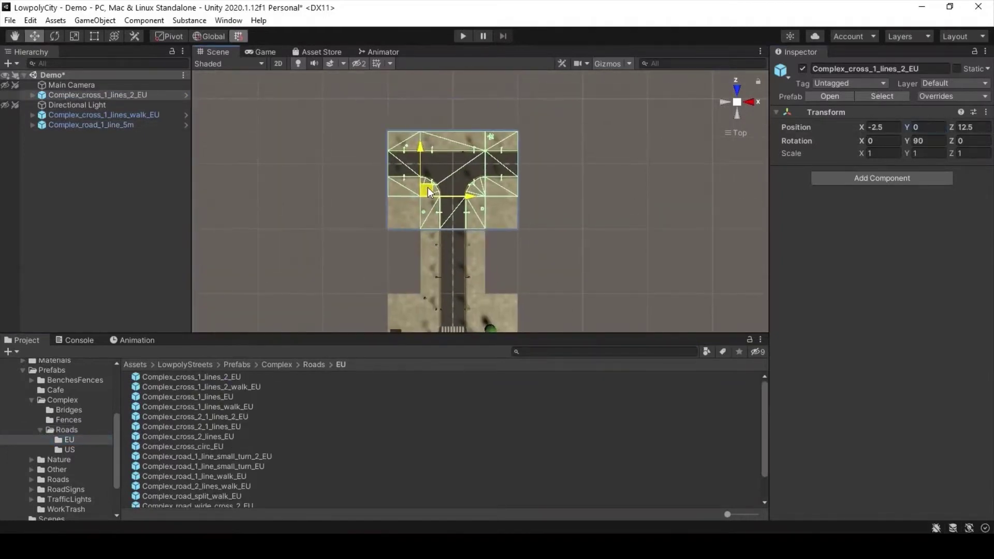
left_click(619, 153)
Attach a Complex_road_1_line_turn piece to the T-junction's right end
left_click(84, 437)
left_click(69, 439)
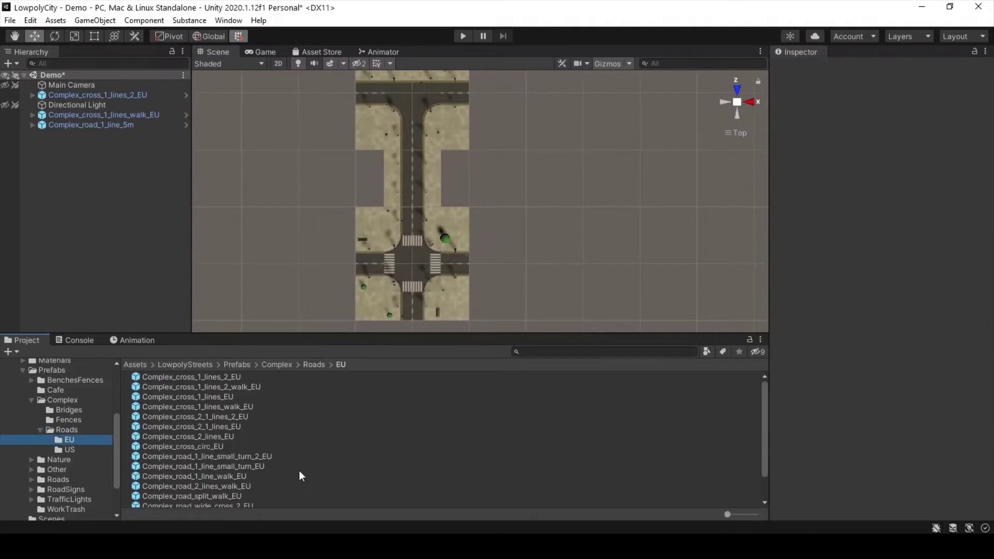
scroll(300, 474, "down", 2)
scroll(284, 454, "up", 2)
scroll(282, 452, "down", 2)
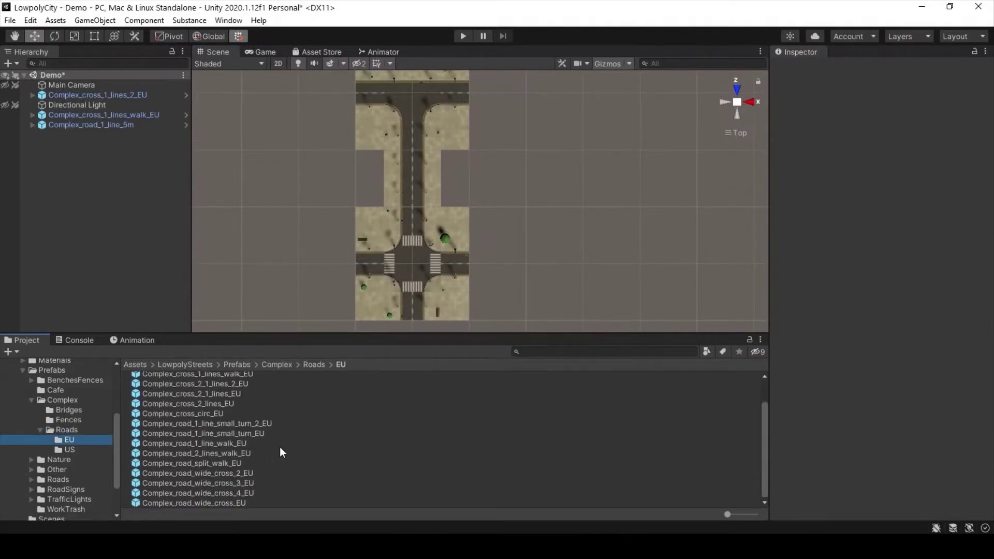
left_click(66, 430)
left_click_drag(176, 424, 535, 136)
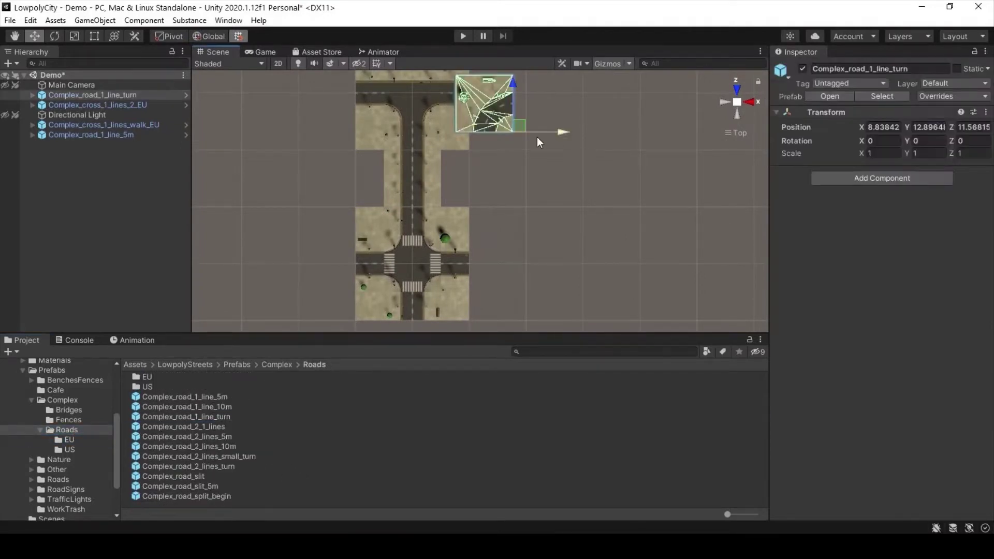
middle_click_drag(536, 136, 538, 187)
mouse_move(489, 155)
left_mouse_down()
mouse_move(454, 110)
mouse_move(490, 148)
left_mouse_up()
key("e")
key("w")
left_click(488, 191)
middle_click_drag(515, 207, 467, 175)
Duplicate the turn and rotate the copy beside the crossroad to close the loop
left_click(466, 174)
key("ctrl+d")
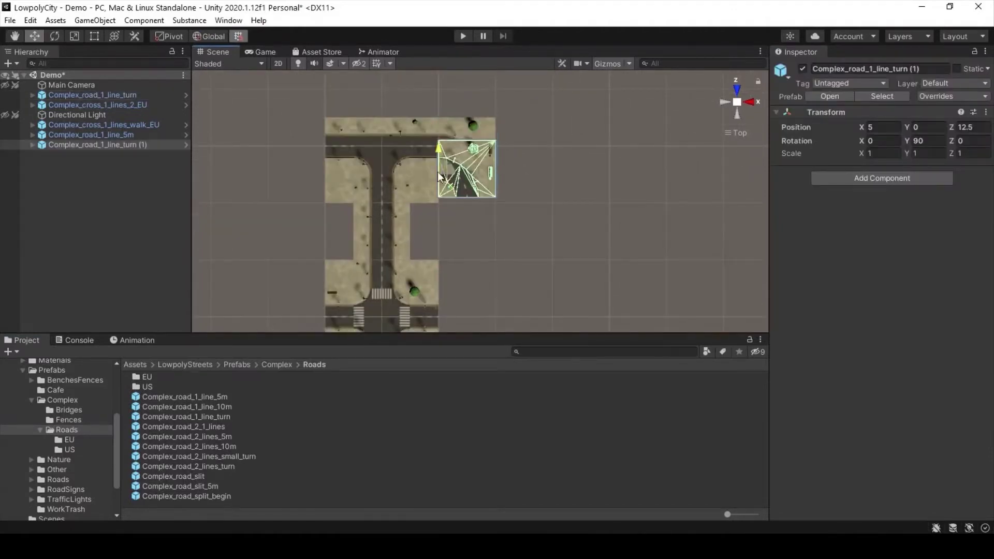
left_click_drag(466, 150, 466, 305)
middle_click_drag(488, 295, 488, 217)
key("e")
left_click_drag(488, 218, 456, 248)
left_click(541, 172)
Place a Complex_road_1_line_10m road snapped to the right of the loop
left_click_drag(186, 406, 464, 205)
middle_click_drag(465, 205, 435, 265)
key("ctrl+z")
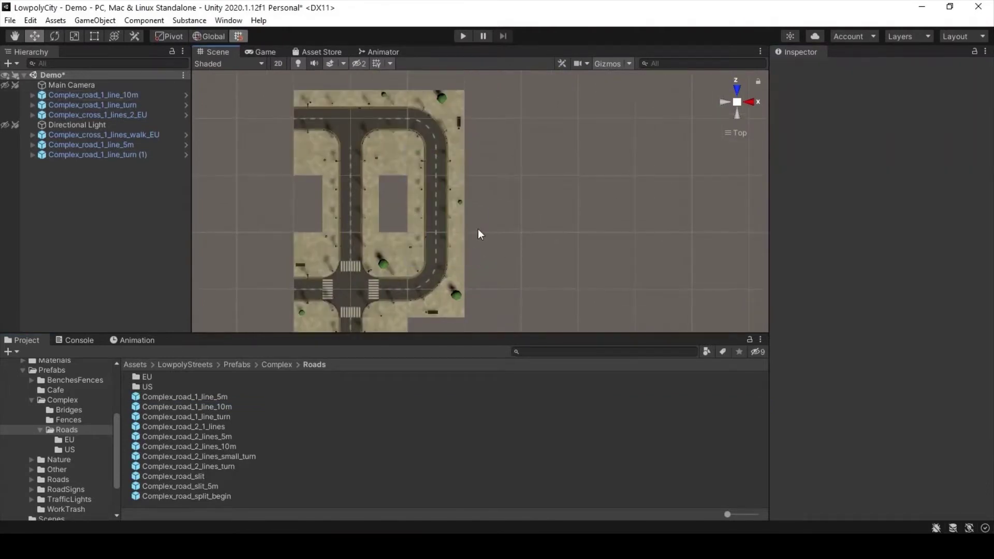
scroll(448, 200, "up", 2)
key("ctrl+y")
Unpack the 10m road prefab and delete its Road_1_line (1) segment
right_click(66, 98)
mouse_move(100, 220)
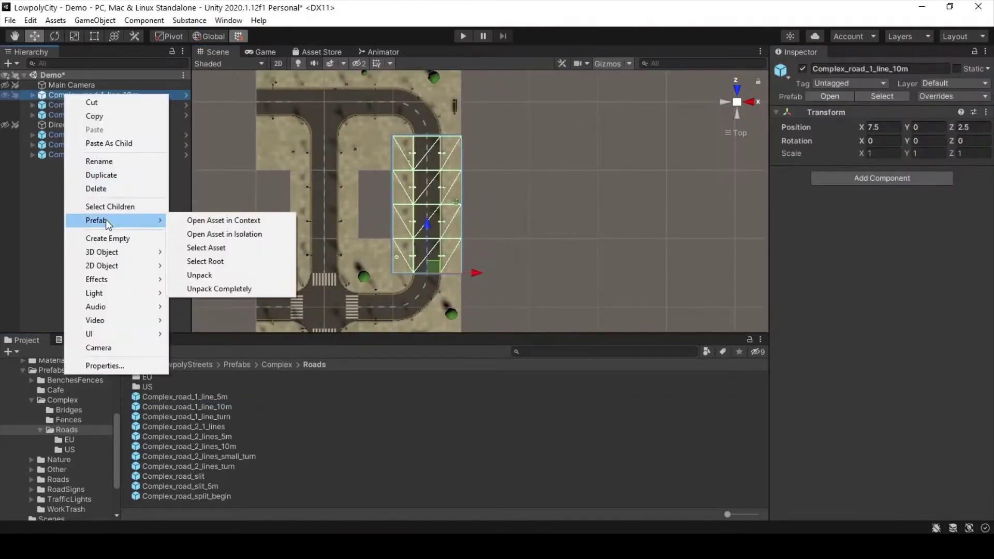
left_click(188, 274)
left_click(384, 212)
key("Delete")
Add the small EU turn and a Complex_parking_small lot, rotated 180 degrees against the road end
double_click(147, 377)
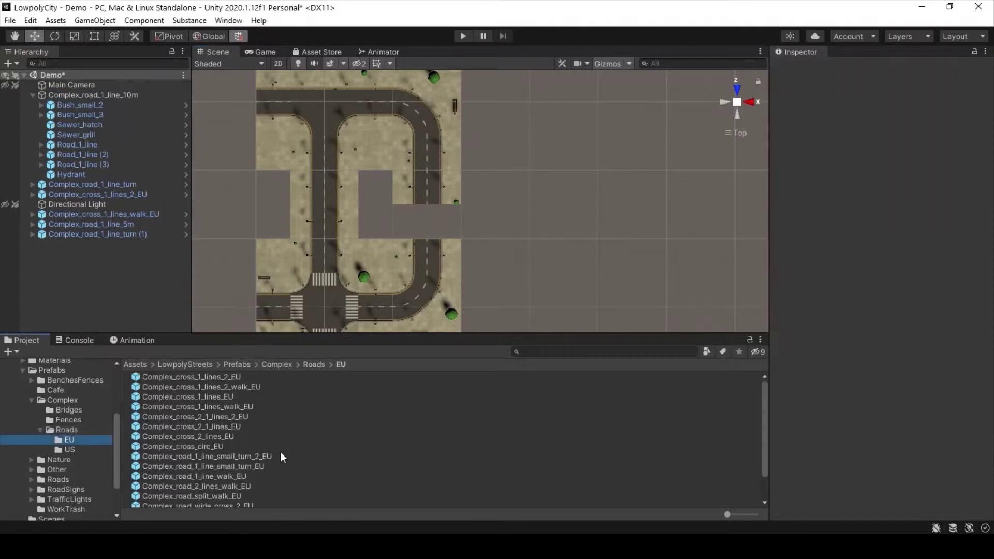
scroll(280, 451, "down", 2)
mouse_move(250, 433)
left_mouse_down()
mouse_move(460, 212)
mouse_move(471, 229)
left_mouse_up()
left_click(86, 433)
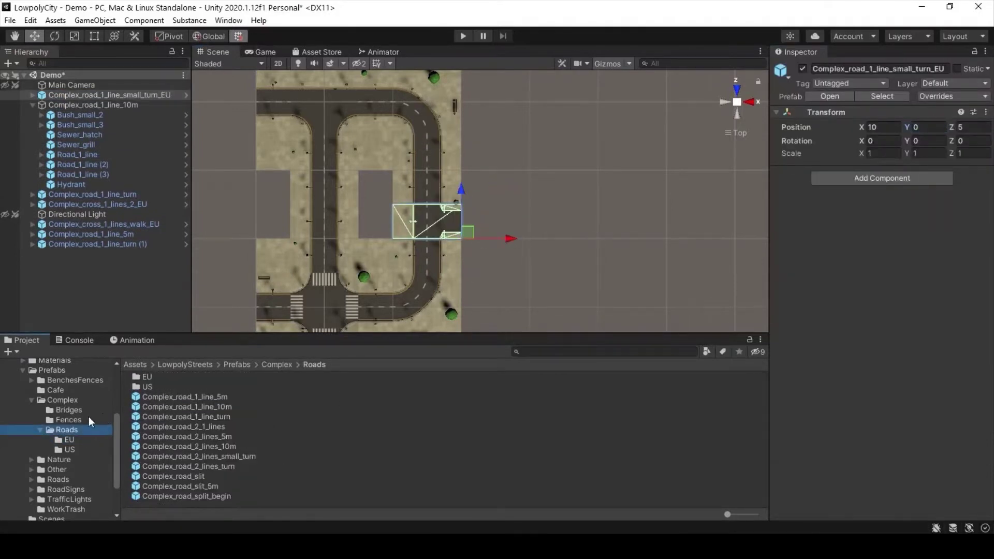
left_click(93, 400)
left_click_drag(511, 266, 533, 233)
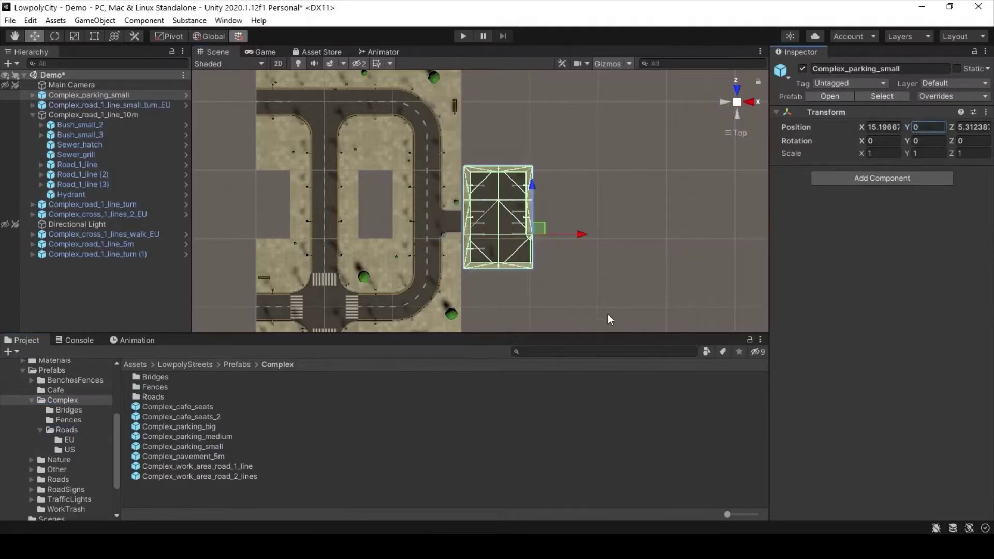
left_click_drag(564, 189, 497, 279)
key("w")
left_click_drag(565, 238, 487, 238)
left_click(533, 260)
mouse_move(533, 261)
middle_mouse_down()
mouse_move(530, 211)
mouse_move(689, 282)
middle_mouse_up()
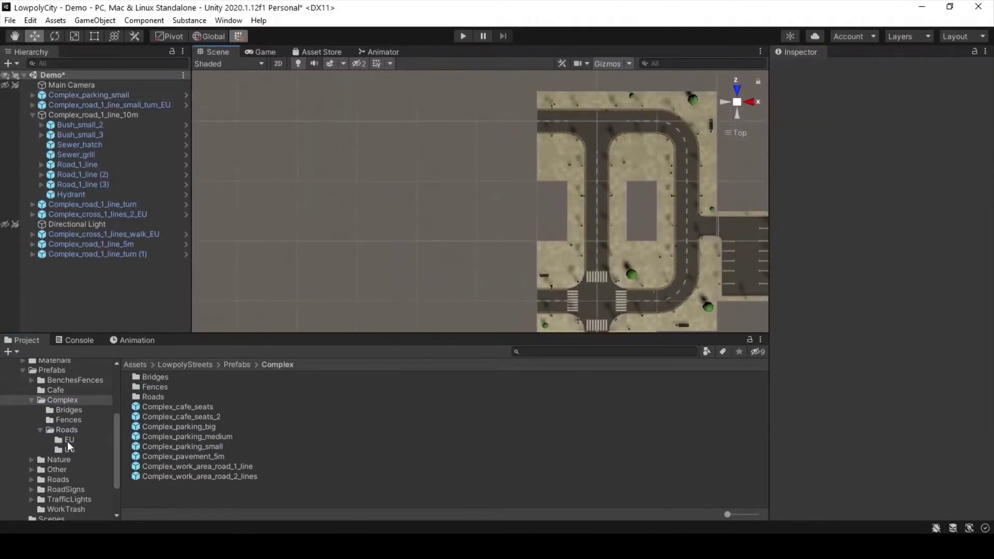
left_click(66, 429)
left_click_drag(190, 481, 489, 132)
key("ctrl+z")
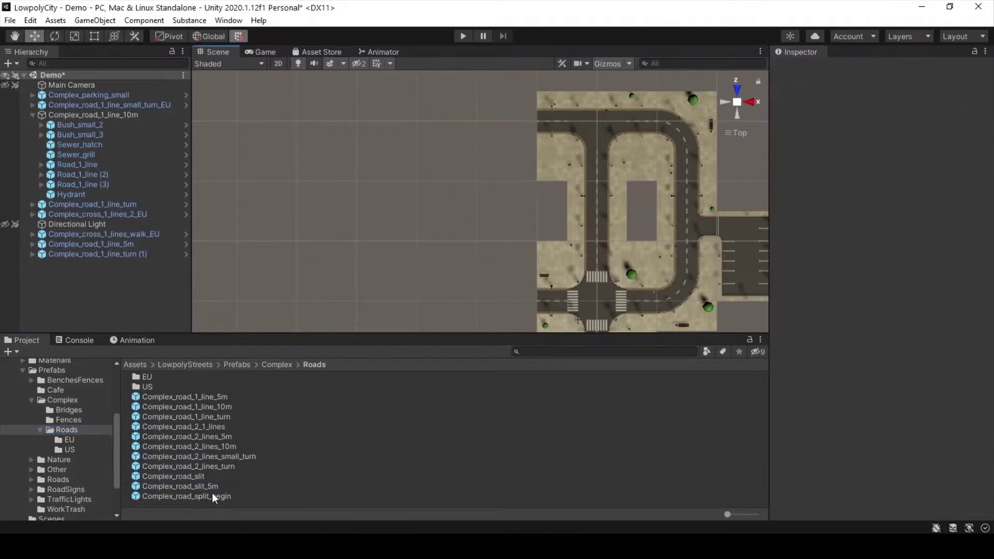
left_click_drag(224, 497, 500, 135)
left_click(520, 150)
key("e")
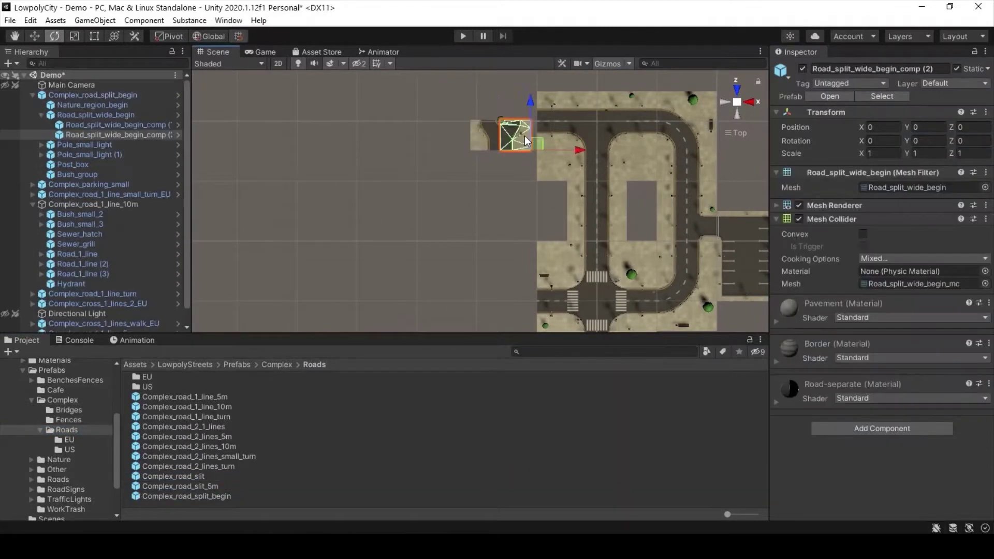
left_click_drag(561, 111, 721, 146)
key("w")
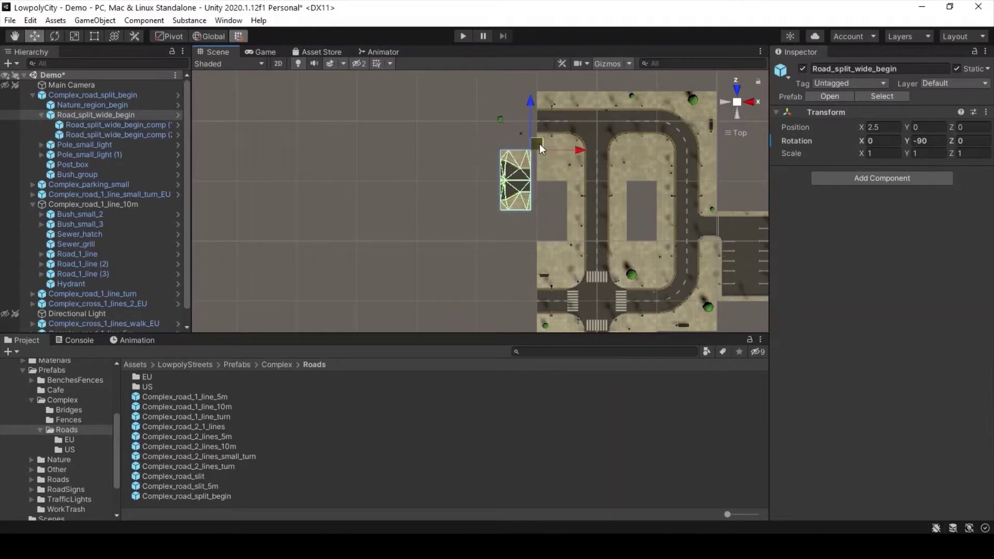
left_click_drag(517, 166, 554, 188)
scroll(466, 233, "up", 2)
left_click_drag(479, 194, 482, 197)
key("e")
left_click_drag(511, 233, 533, 176)
key("w")
left_click_drag(461, 192, 507, 156)
left_click(69, 440)
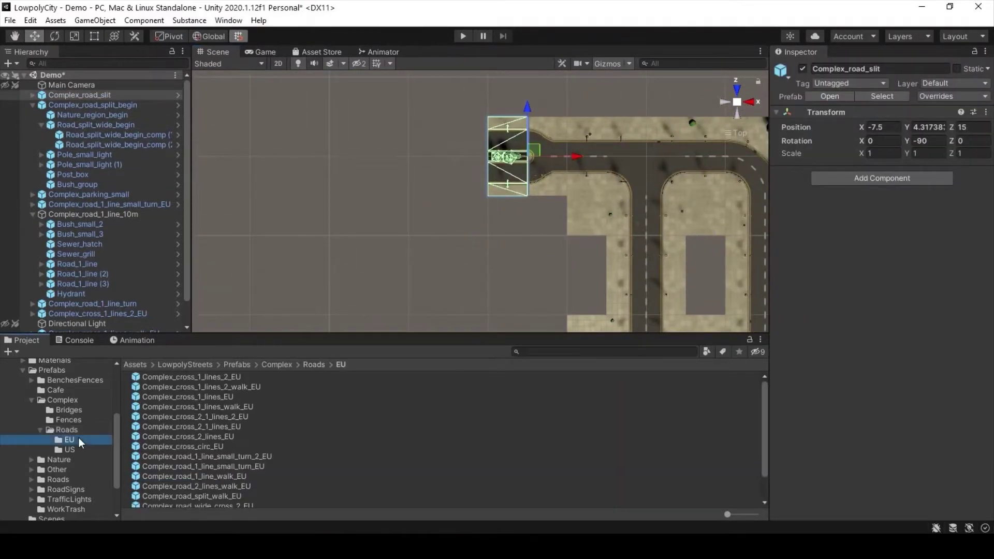
scroll(346, 446, "down", 3)
mouse_move(207, 463)
left_mouse_down()
mouse_move(457, 195)
mouse_move(506, 165)
left_mouse_up()
left_click(67, 430)
mouse_move(173, 486)
left_mouse_down()
mouse_move(413, 216)
mouse_move(548, 195)
left_mouse_up()
key("e")
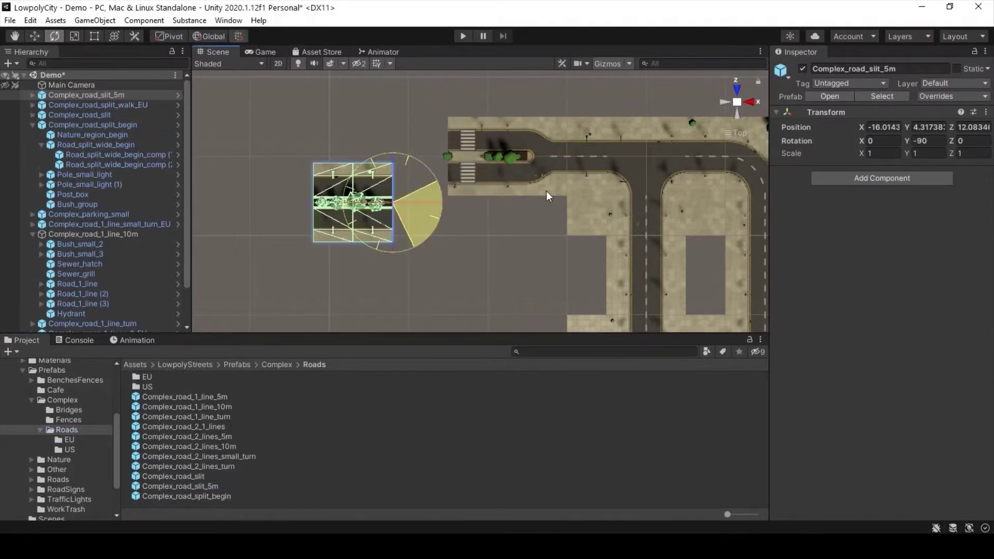
left_click_drag(393, 213, 478, 213)
left_click(545, 212, "shift")
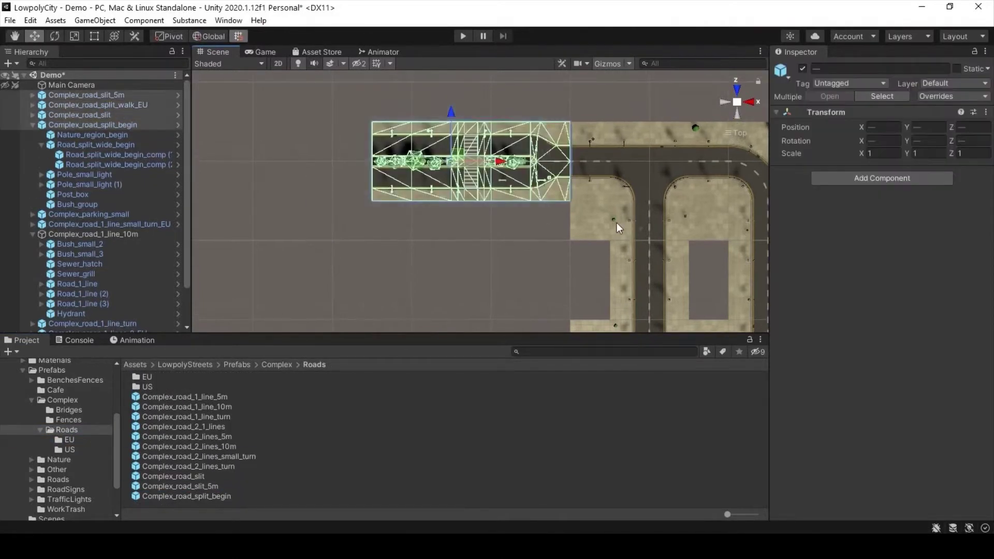
left_click(559, 183)
scroll(553, 204, "up", 2)
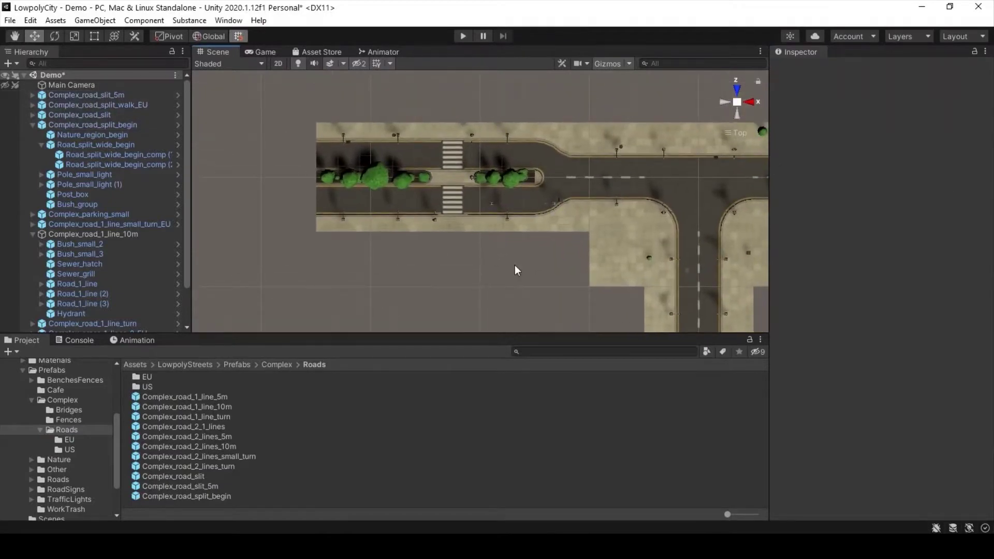
left_click(220, 496)
mouse_move(564, 259)
left_mouse_down("alt")
mouse_move(524, 155)
mouse_move(530, 200)
left_mouse_up("alt")
left_click(523, 152)
left_click(739, 98)
left_click_drag(305, 145, 546, 287)
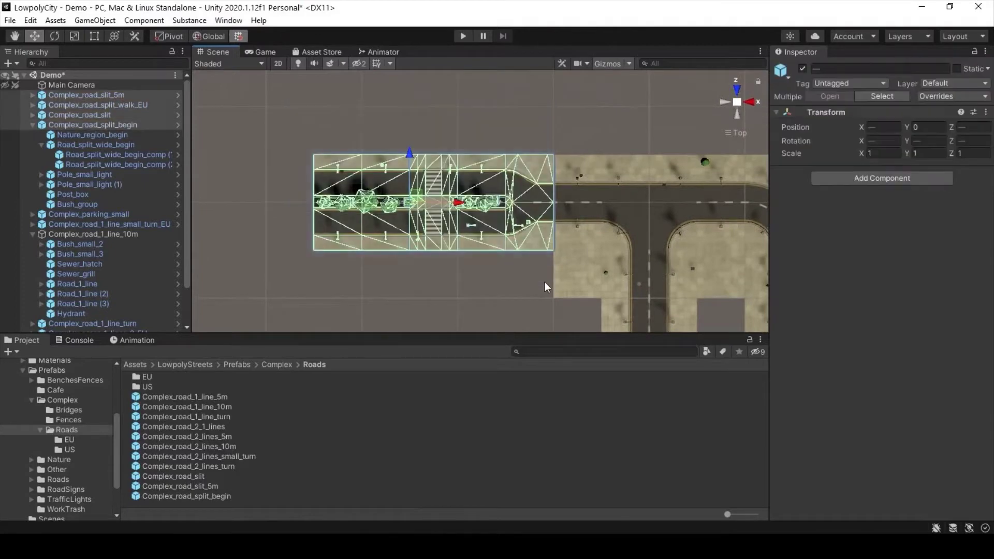
key("Delete")
left_click(62, 124)
left_click(32, 115)
Attach a Complex_road_split_begin piece, turned to face the road, to the road's left end
mouse_move(186, 495)
left_mouse_down()
mouse_move(495, 228)
mouse_move(518, 272)
left_mouse_up()
key("e")
key("w")
left_click_drag(544, 240, 536, 215)
key("ctrl+z")
key("ctrl+z")
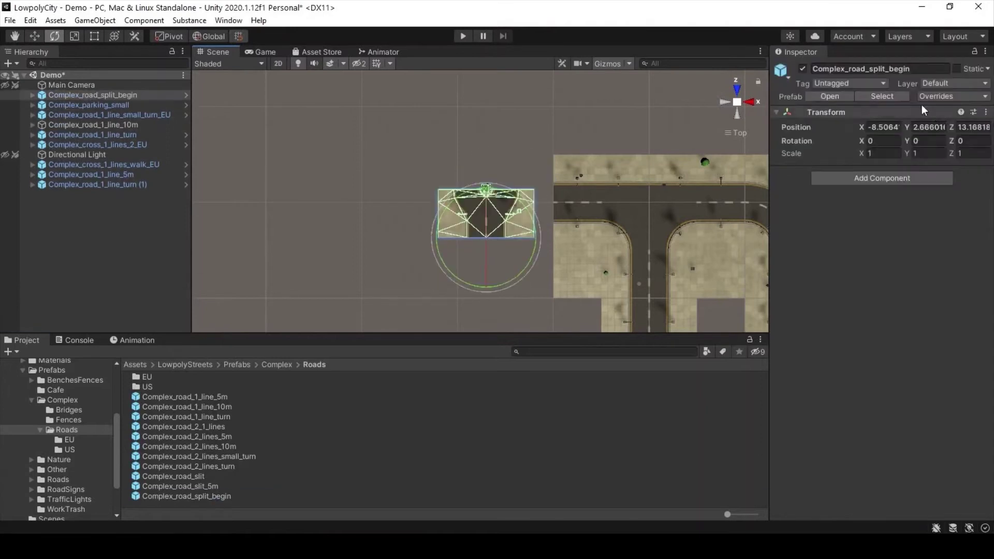
left_click_drag(501, 286, 676, 228)
key("w")
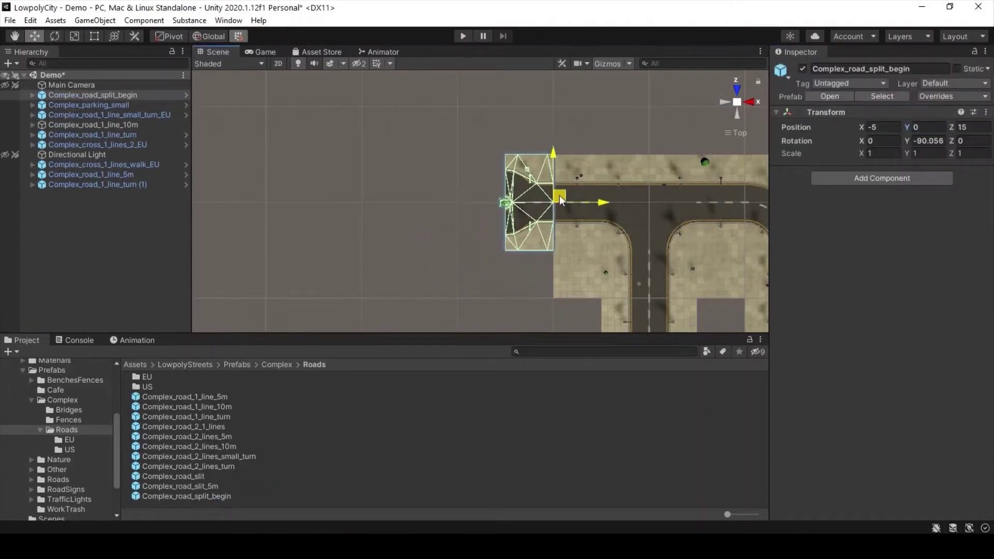
left_click_drag(558, 195, 530, 232)
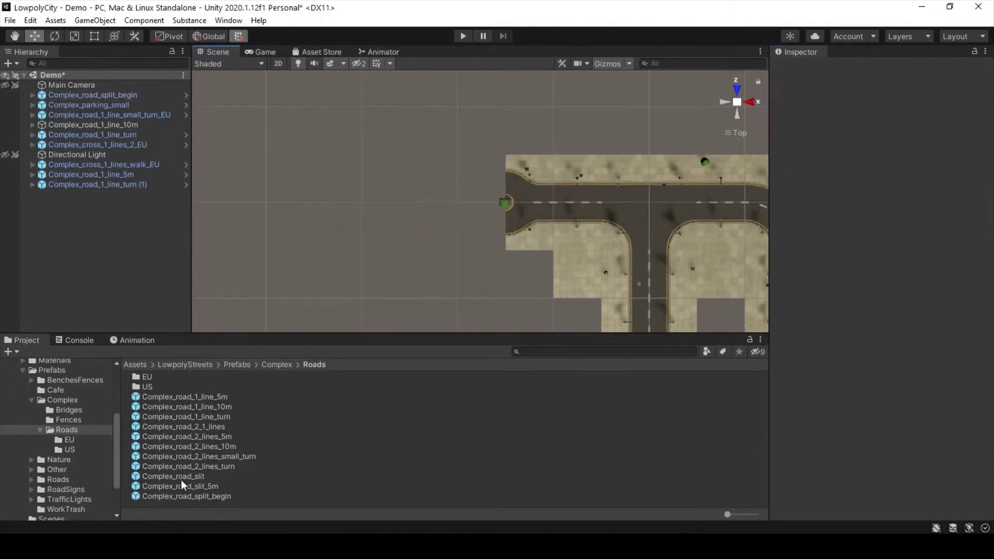
Extend the divided road with Complex_road_slit, Complex_road_split_walk_EU crosswalk and Complex_road_slit_5m pieces
left_click_drag(179, 488, 522, 200)
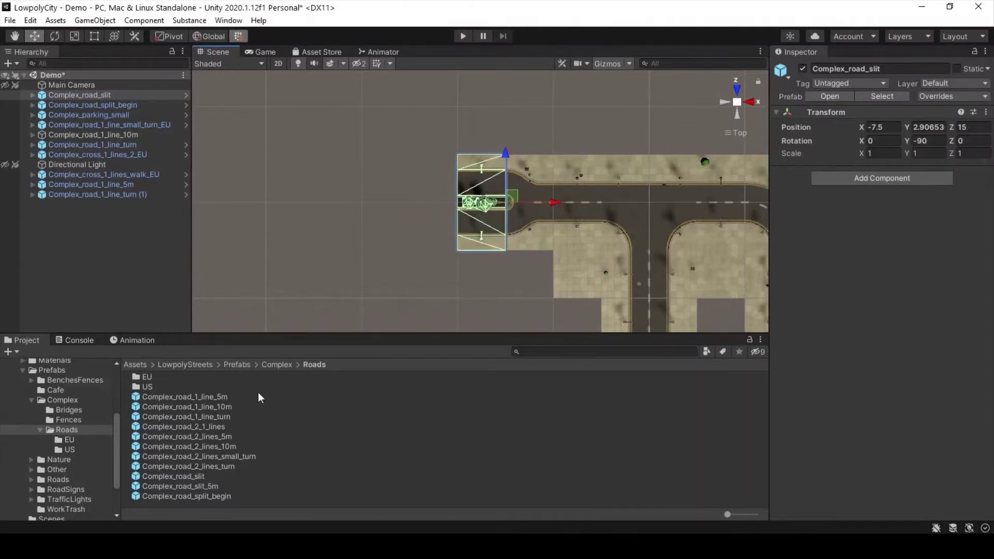
left_click(69, 439)
left_click_drag(191, 463, 373, 228)
key("e")
key("w")
left_click_drag(445, 196, 469, 191)
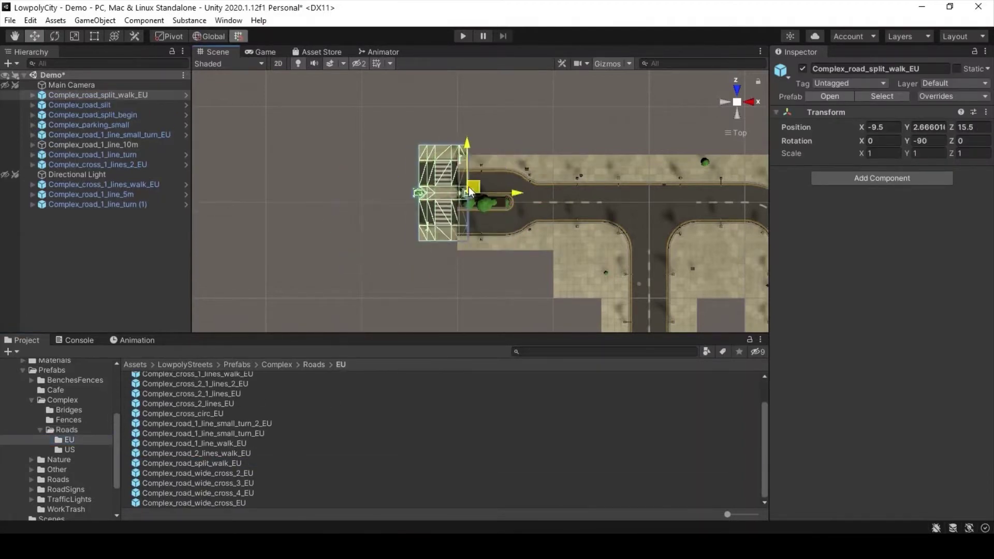
left_click(66, 430)
left_click_drag(180, 486, 403, 210)
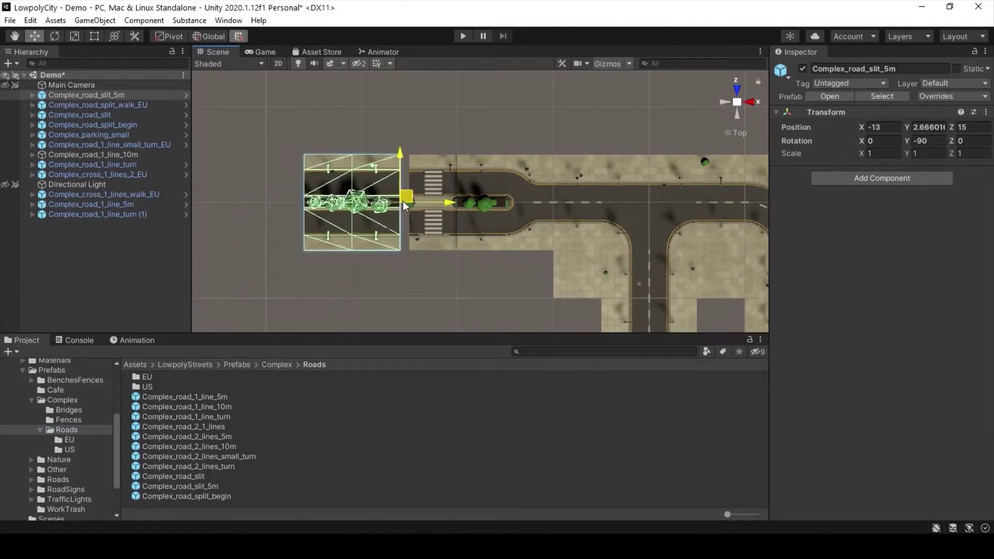
Duplicate the split start piece, move it to the left end and turn it 180 degrees
left_click(533, 240)
key("ctrl+d")
mouse_move(533, 240)
left_mouse_down()
mouse_move(306, 174)
mouse_move(352, 297)
left_mouse_up()
key("e")
scroll(532, 242, "up", 2)
left_click_drag(312, 101, 626, 272)
left_click(927, 127)
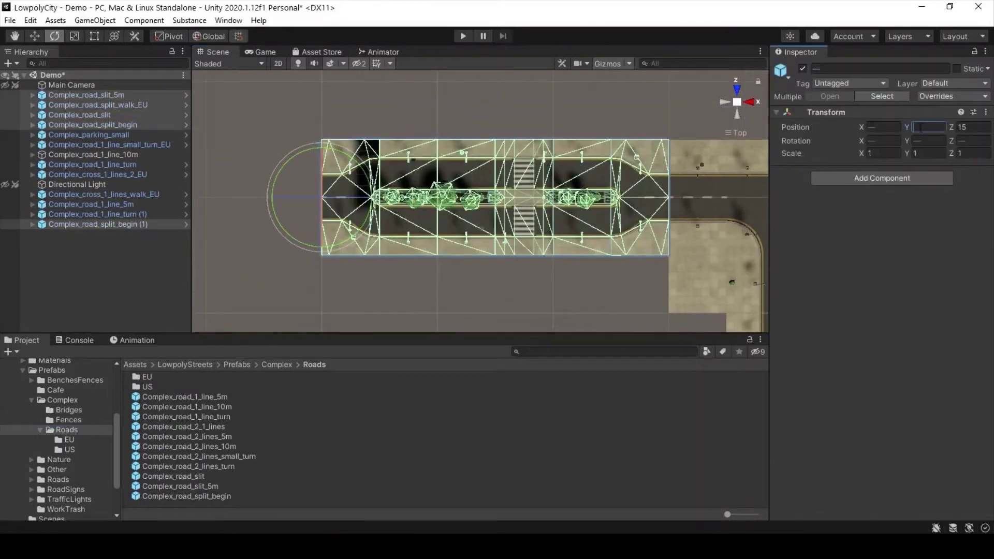
left_click(488, 288)
scroll(462, 178, "down", 3)
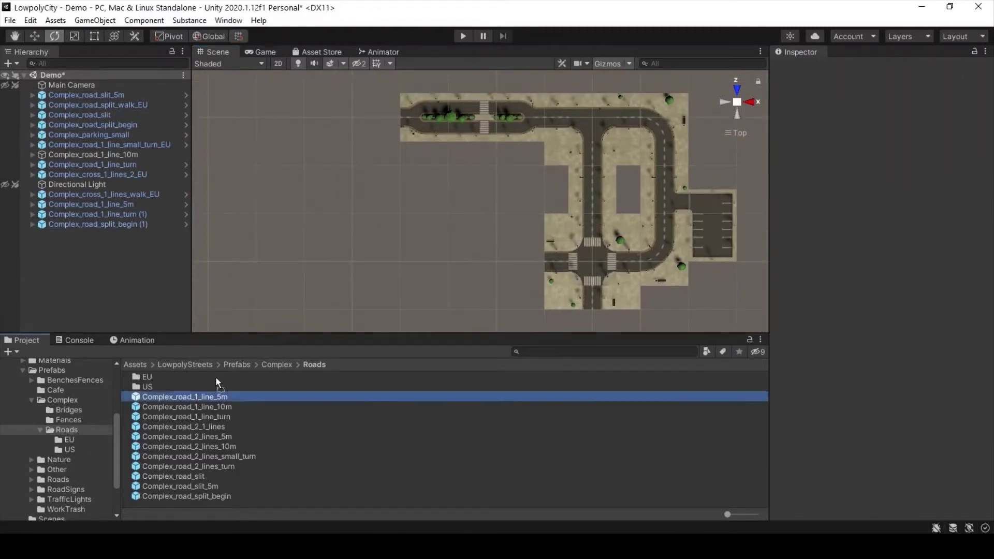
Attach a one-lane Complex_road_1_line_5m piece to the divided road's left end
left_click_drag(181, 396, 404, 180)
left_click_drag(457, 206, 440, 247)
key("w")
left_click_drag(404, 180, 411, 168)
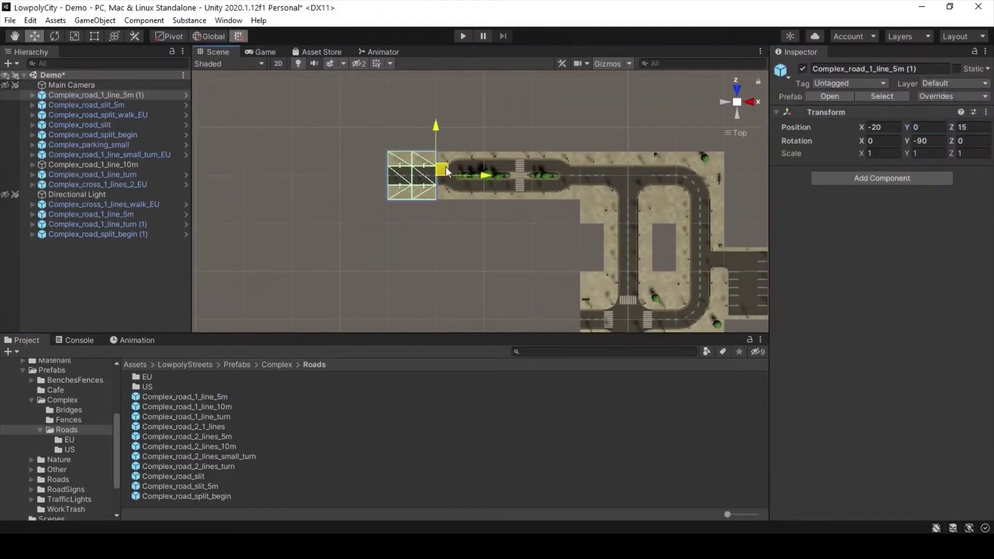
left_click(408, 230)
Place a Complex_cross_2_1_lines_EU two-to-one lane crossroads at the left end
left_click(69, 440)
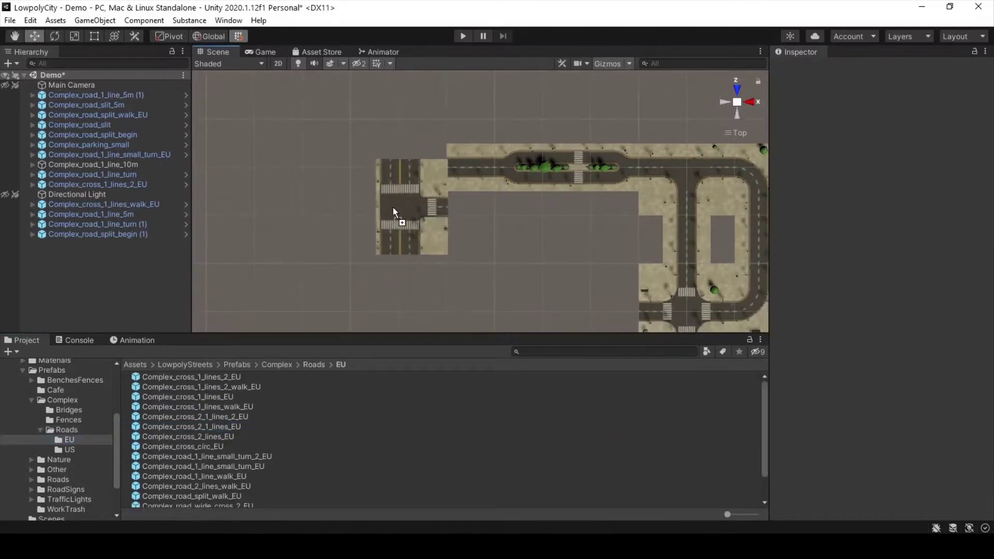
left_click_drag(240, 427, 409, 169)
left_click(534, 273)
middle_click_drag(532, 268, 505, 200)
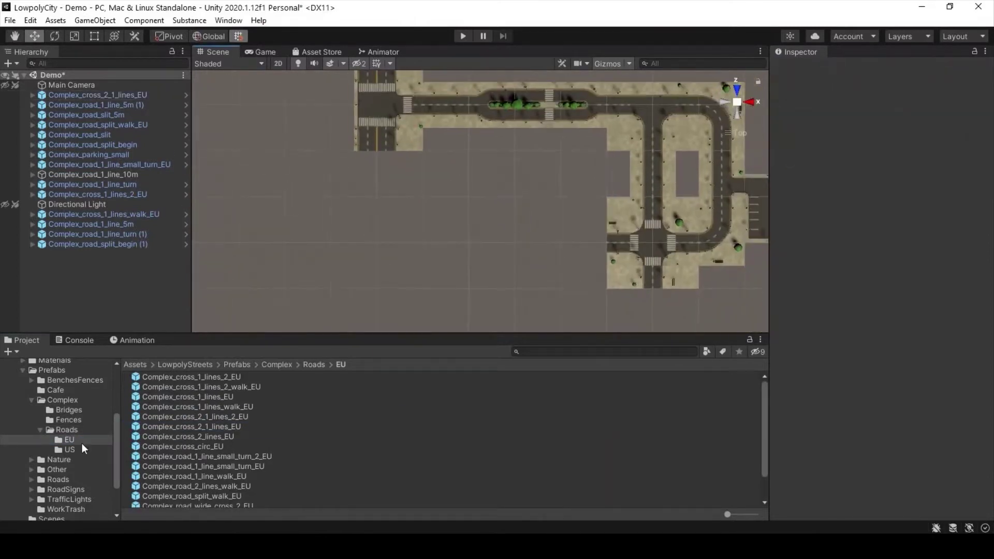
Snap a two-lane 5m road against the crossroads from below
left_click(67, 430)
left_click_drag(223, 435, 373, 207)
scroll(579, 190, "up", 2)
left_click_drag(467, 245, 515, 240)
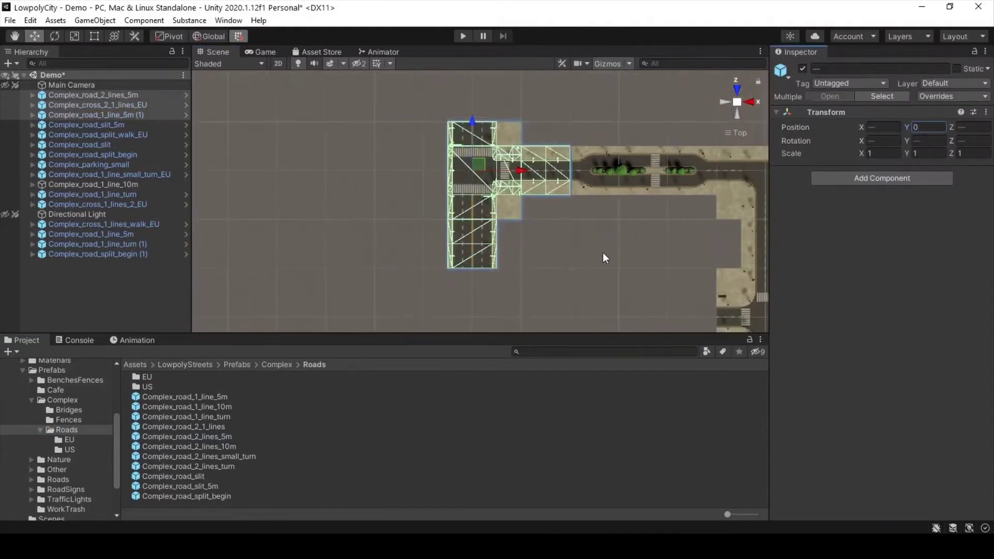
left_click(605, 258)
Add a Complex_road_2_lines_turn piece above the crossroads
left_click(69, 440)
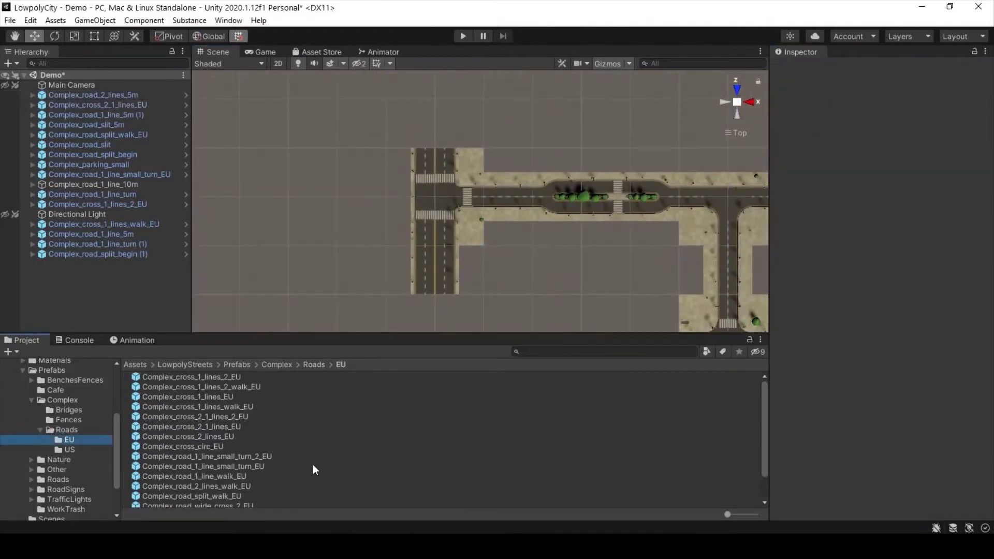
scroll(312, 468, "down", 3)
left_click(68, 430)
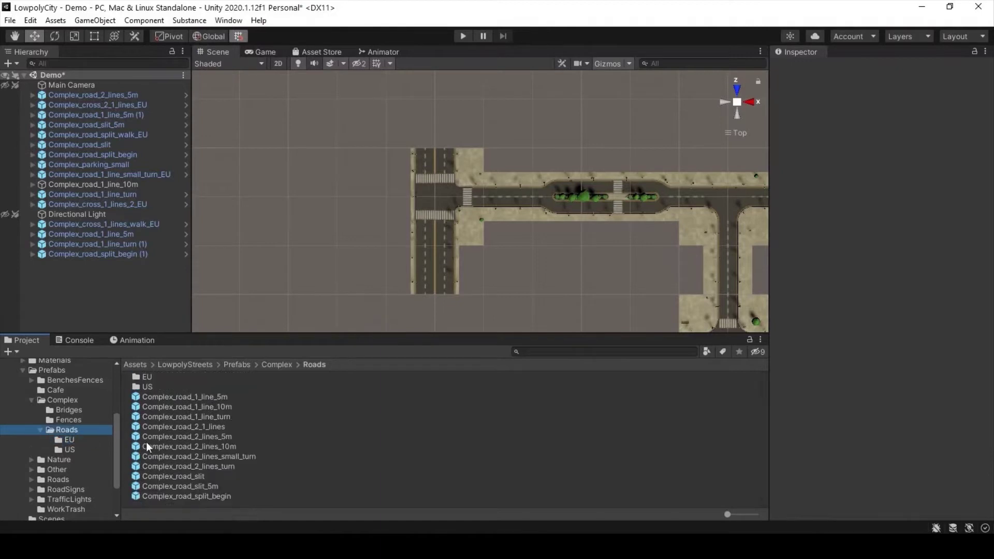
left_click_drag(217, 468, 451, 140)
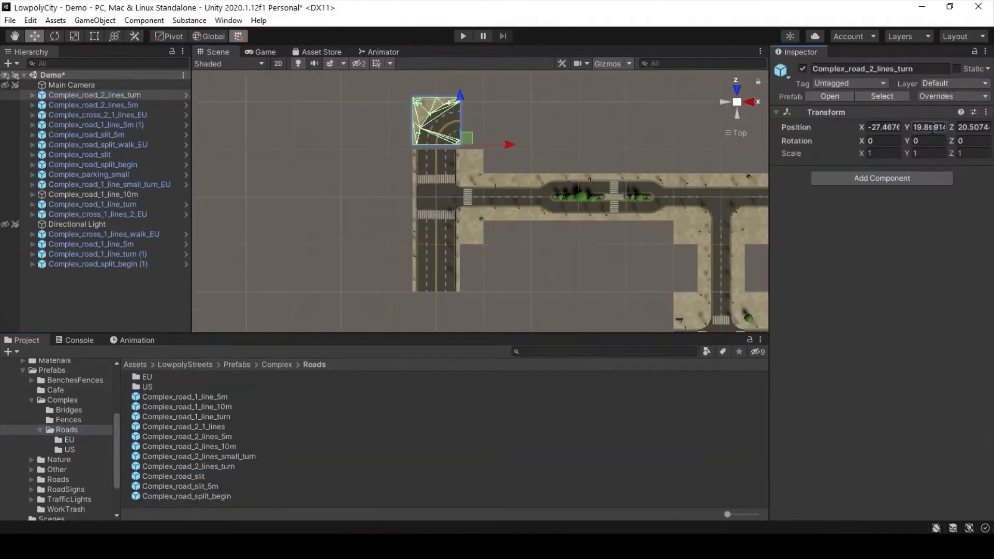
scroll(472, 138, "up", 3)
left_click(474, 206)
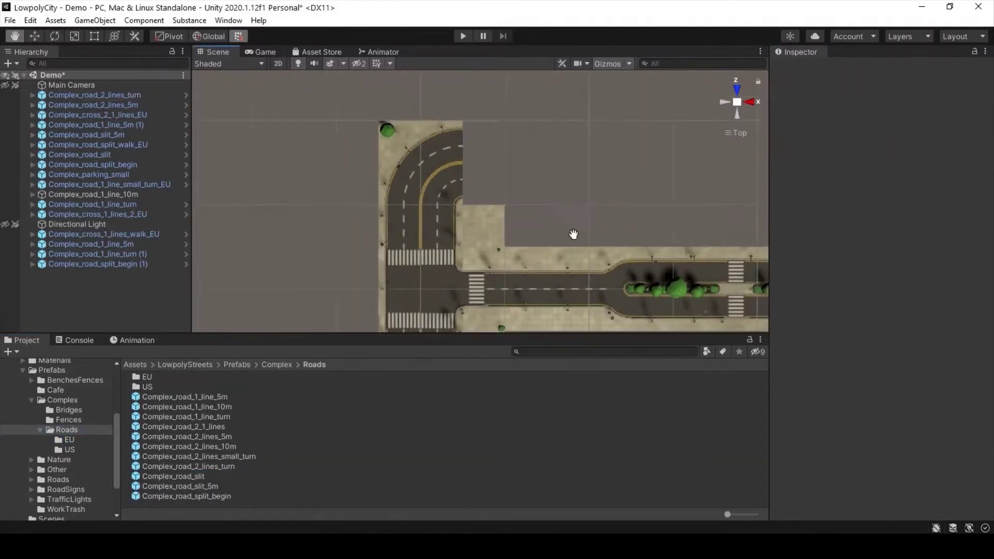
Add a two-lane 10m road beside the turn, running across the top
left_click_drag(189, 446, 370, 222)
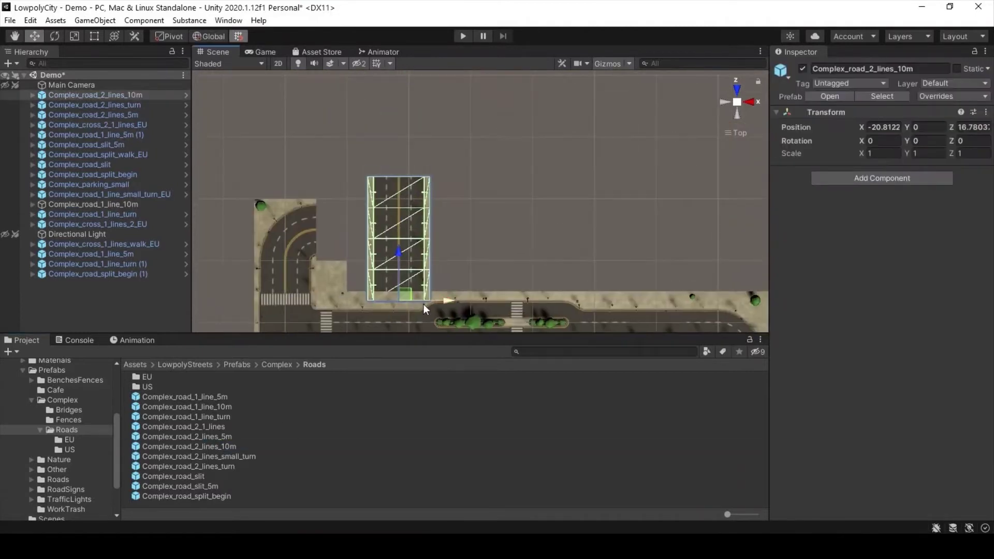
left_click(481, 238)
middle_click_drag(480, 238, 466, 166)
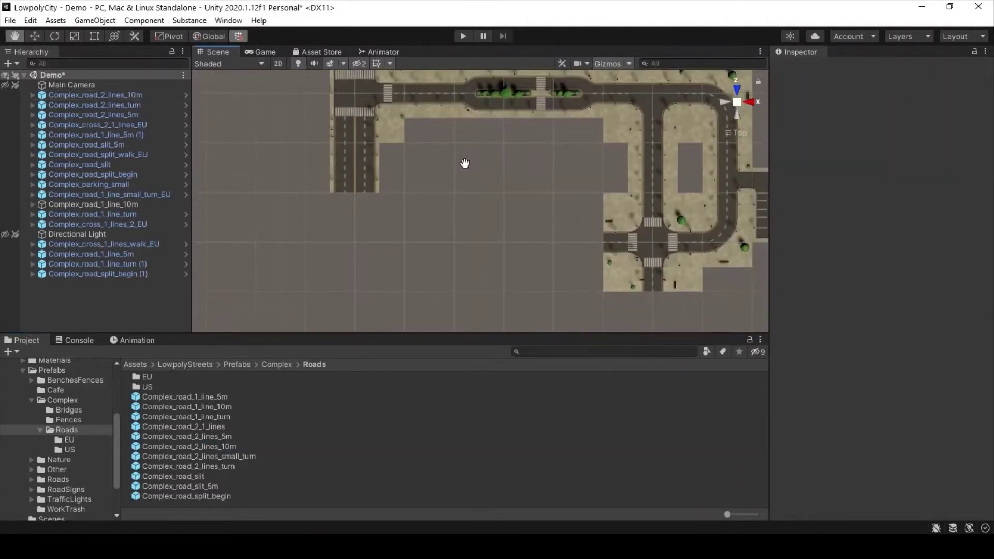
Add a Complex_road_2_1_lines two-to-one lane road piece to the scene
double_click(147, 376)
scroll(280, 456, "down", 3)
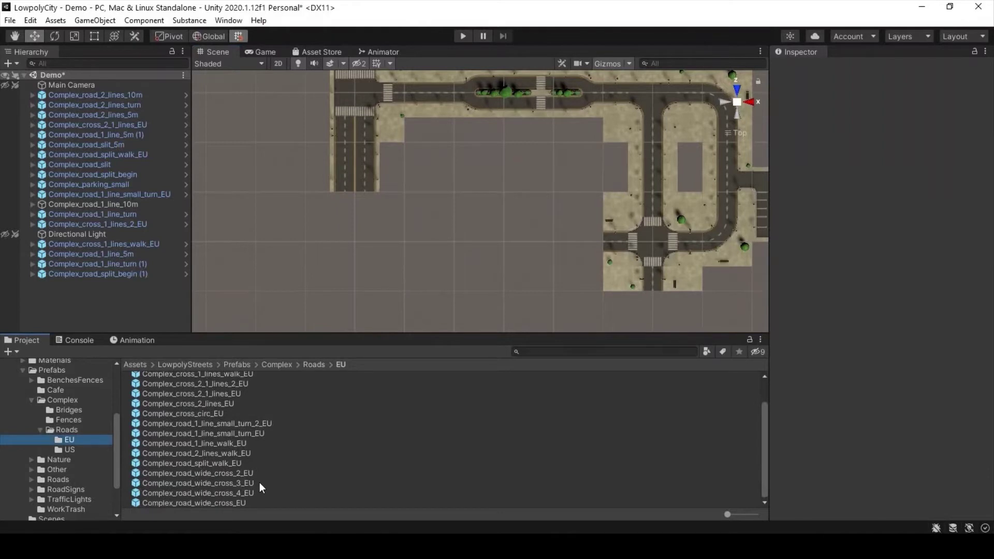
scroll(264, 482, "up", 2)
scroll(264, 483, "down", 2)
left_click(88, 429)
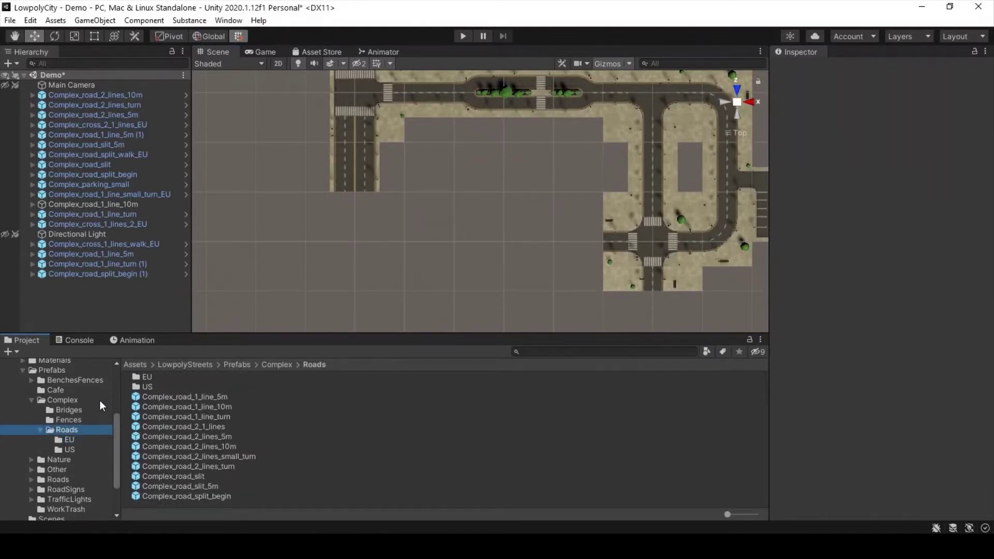
mouse_move(184, 426)
left_mouse_down()
mouse_move(373, 247)
mouse_move(357, 228)
left_mouse_up()
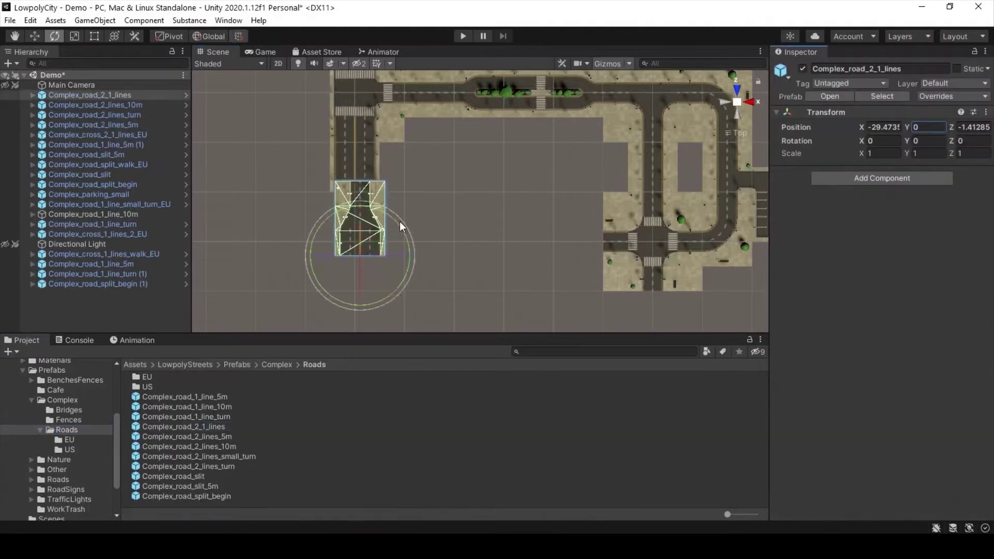
Duplicate the two-lane 10m road and extend the top road to the right
left_click(463, 225)
mouse_move(462, 225)
middle_mouse_down()
mouse_move(451, 213)
mouse_move(503, 144)
middle_mouse_up()
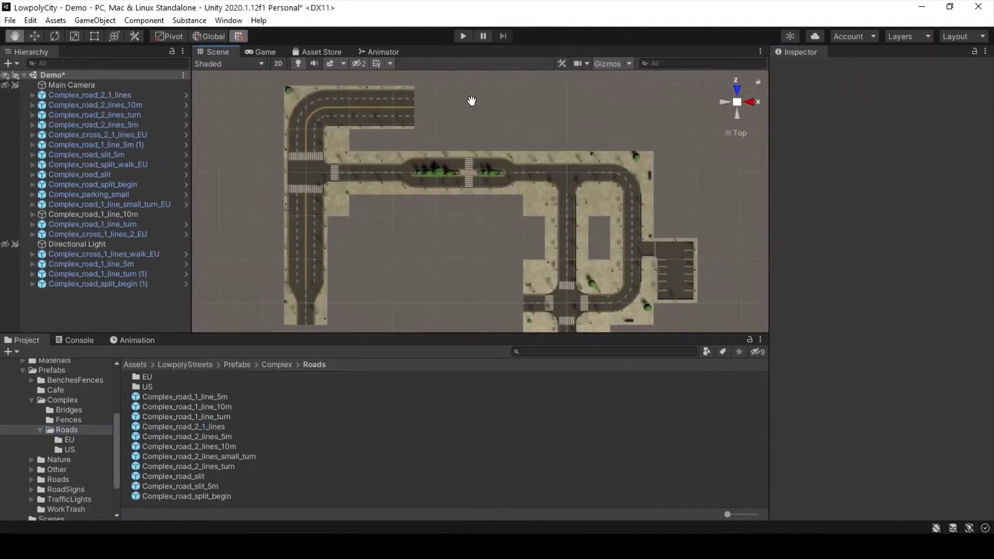
key("w")
left_click_drag(279, 156, 387, 153)
key("ctrl+z")
key("ctrl+d")
Place the lane-narrowing piece at the left road's bottom and a copy at the top road's right end
left_click(253, 244)
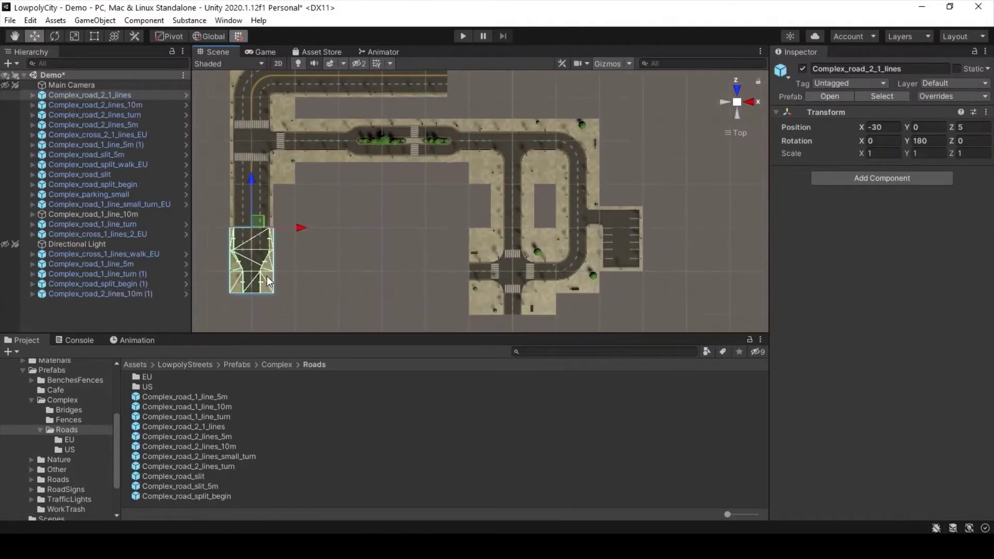
key("ctrl+d")
left_click_drag(254, 244, 482, 104)
key("e")
key("w")
mouse_move(466, 195)
left_mouse_down()
mouse_move(437, 157)
mouse_move(420, 160)
left_mouse_up()
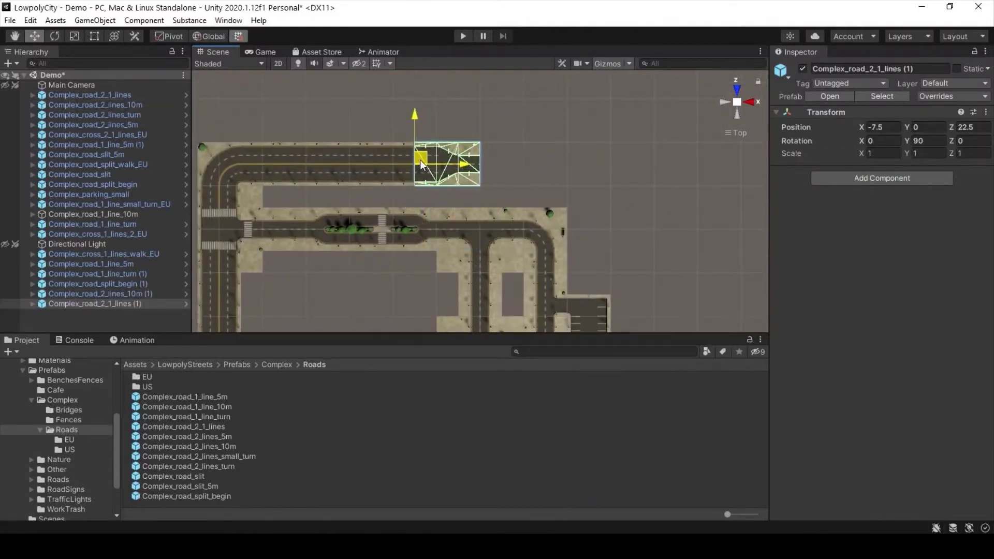
middle_click_drag(513, 223, 530, 187)
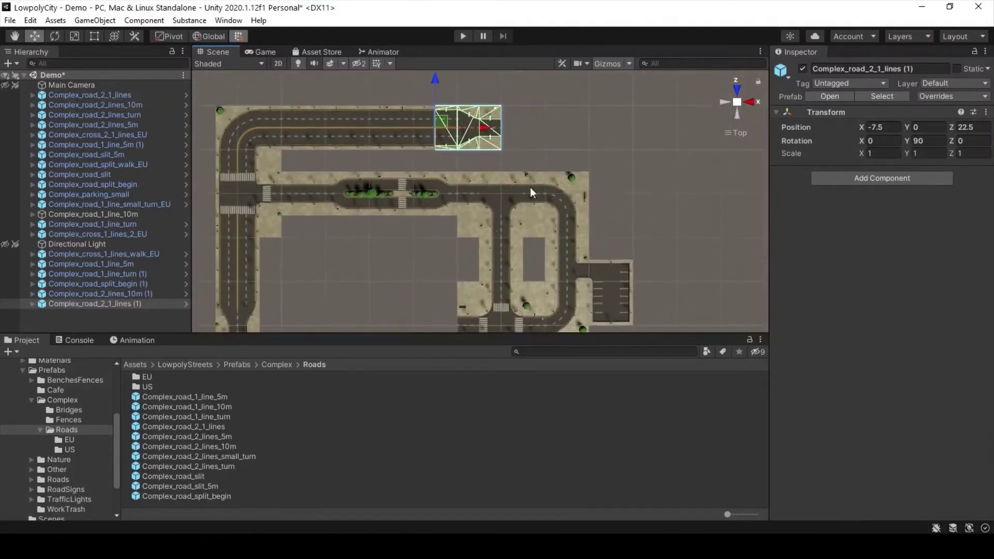
left_click(69, 440)
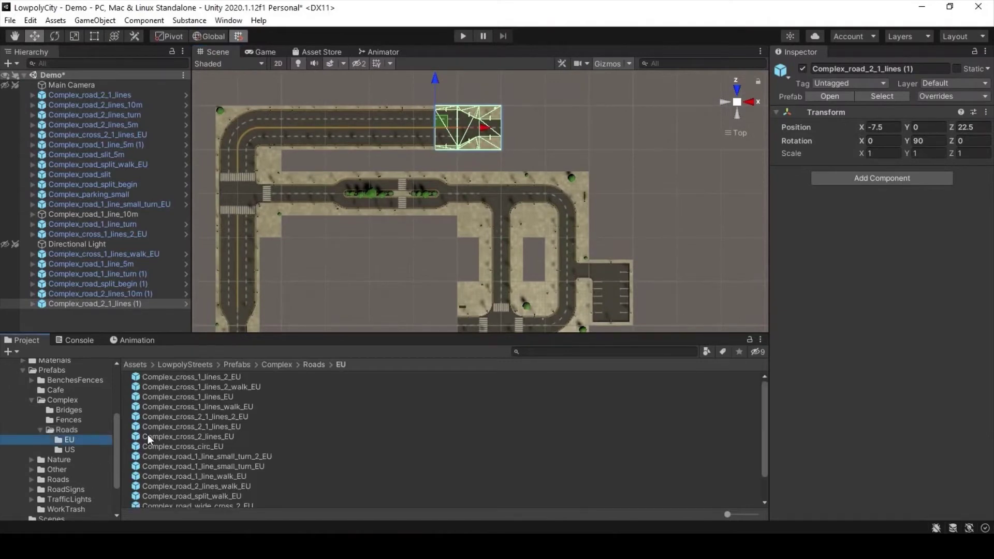
Replace the top crossroads with a four-way one-lane Complex_cross_1_lines_EU crossroads
left_click(217, 397)
left_click(487, 236)
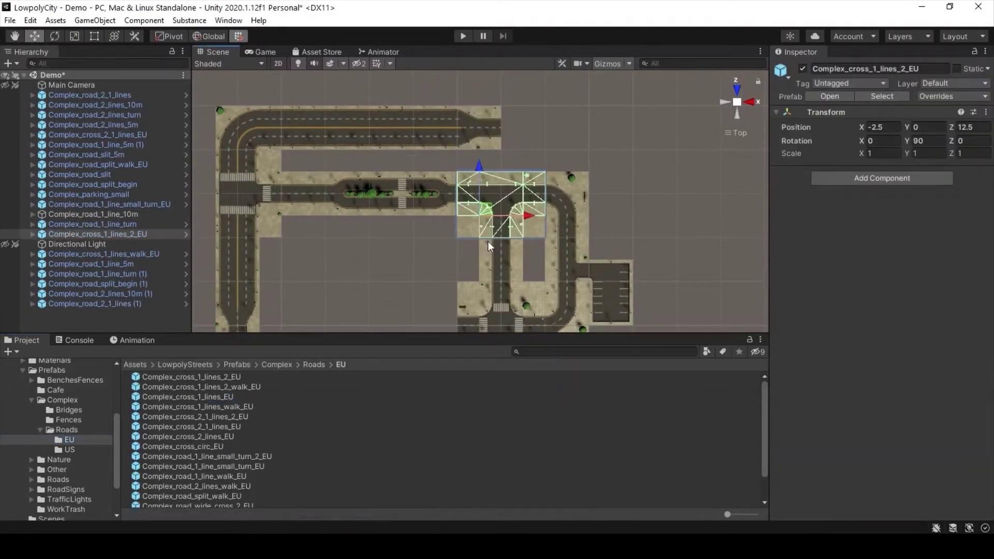
key("Delete")
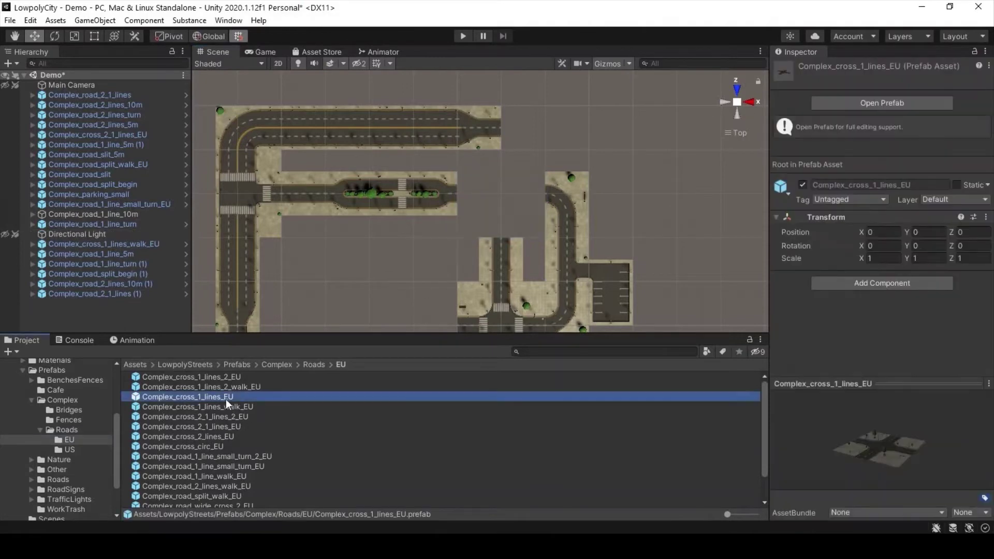
left_click_drag(187, 396, 498, 198)
Remove the extra 10m piece, snap the lane-narrowing piece in, and add a two-lane 5m road
scroll(565, 227, "up", 2)
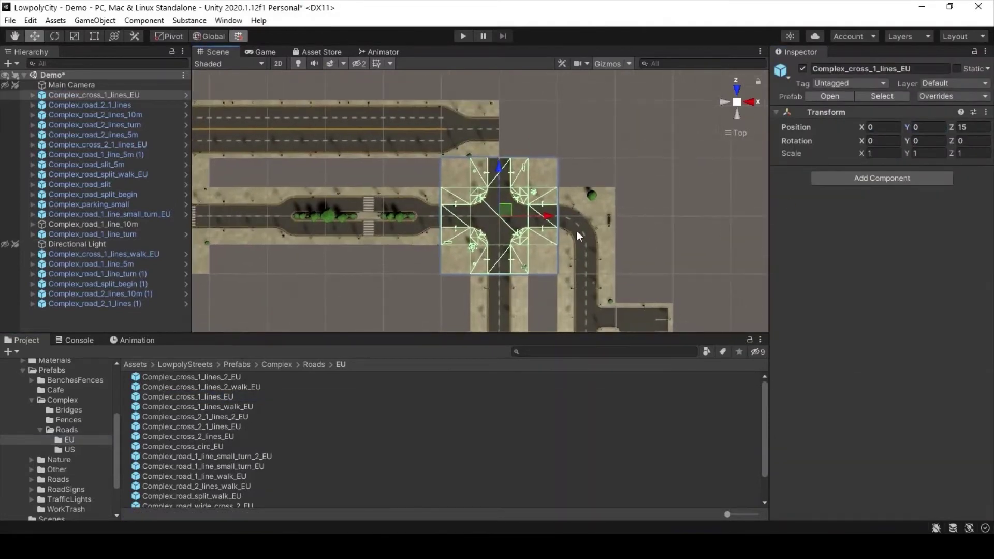
left_click(379, 147)
key("Delete")
left_click_drag(455, 130, 396, 129)
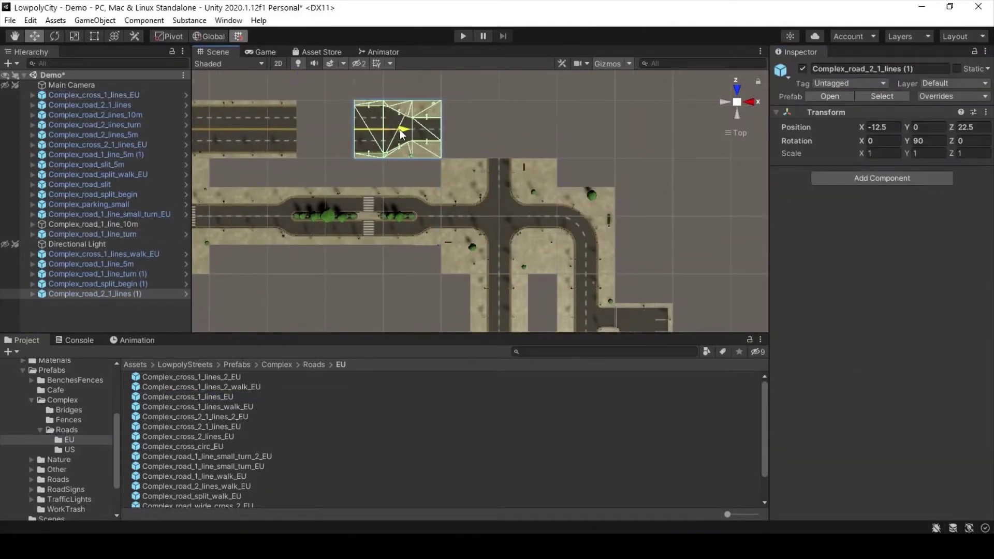
middle_click_drag(466, 233, 496, 233)
left_click(67, 430)
mouse_move(188, 436)
left_mouse_down()
mouse_move(375, 176)
mouse_move(352, 143)
left_mouse_up()
Duplicate Complex_road_1_line_turn and place the copy at the right-hand intersection
left_click(561, 136)
left_click(587, 240)
key("ctrl+d")
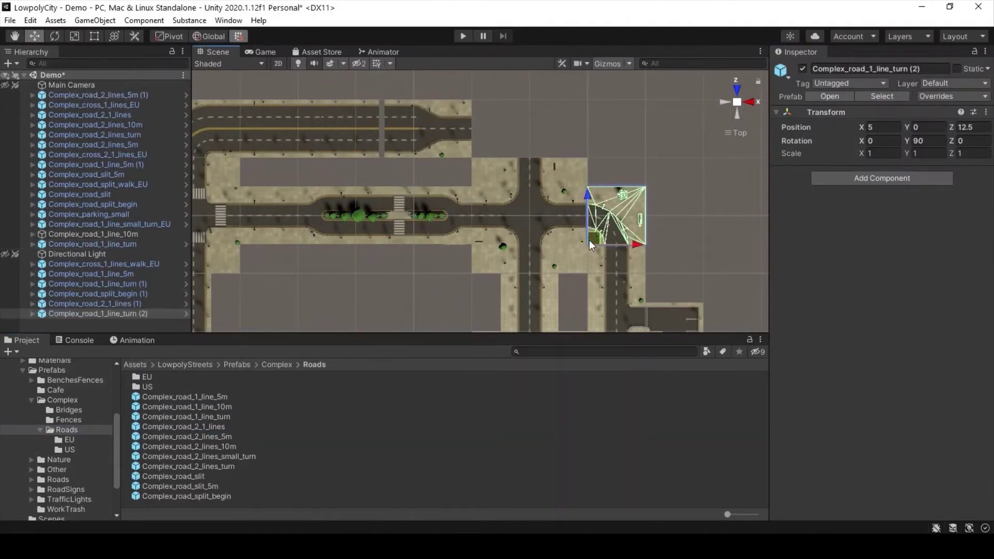
left_click_drag(587, 240, 502, 155)
left_click(487, 152)
Check a road piece, then select the straight one-lane road piece
scroll(432, 152, "up", 2)
left_click(441, 156)
left_click(565, 191)
middle_click_drag(565, 190, 533, 167)
scroll(533, 167, "down", 1)
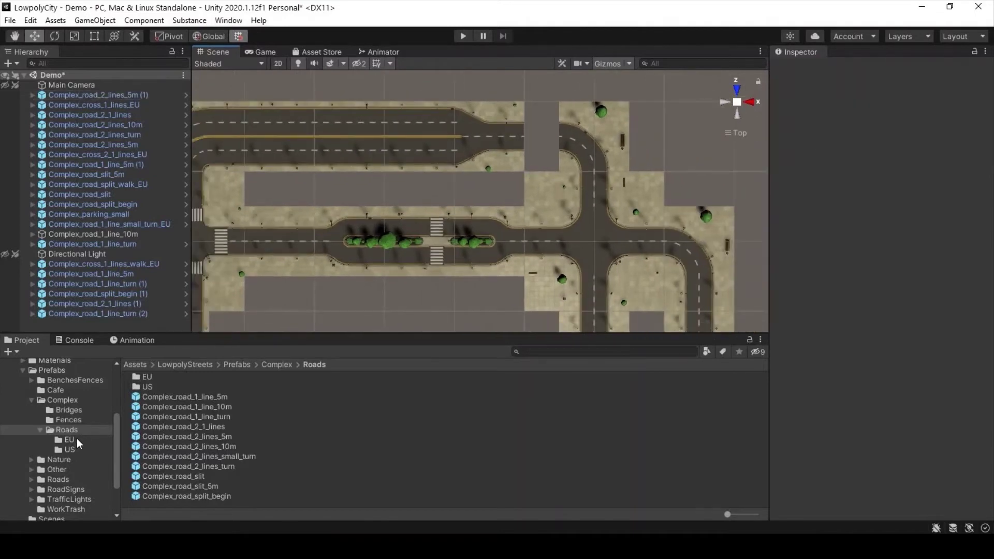
scroll(503, 201, "down", 1)
left_click(598, 267)
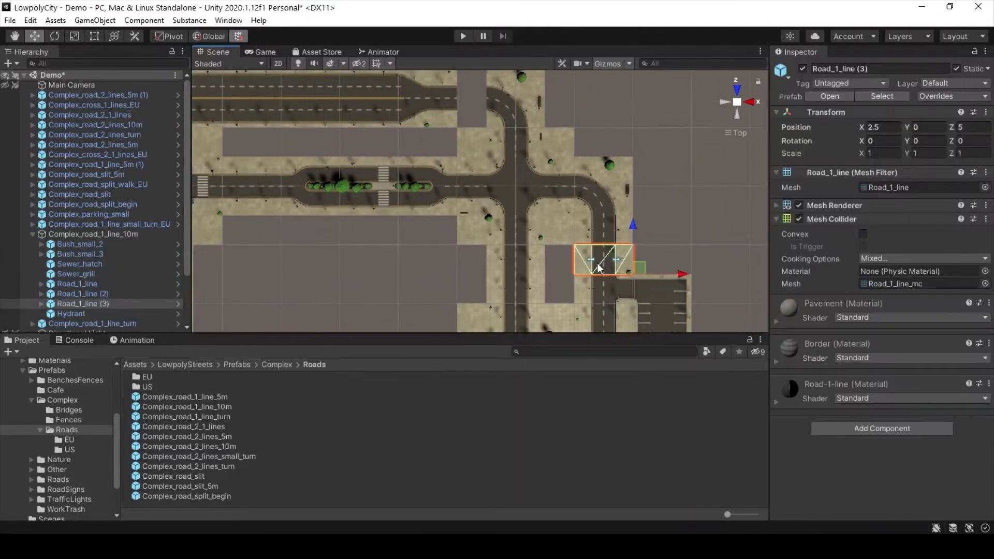
Duplicate Road_1_line onto the top road and move Road_1_line (4) to the scene's top level
key("ctrl+d")
scroll(495, 158, "up", 1)
left_click_drag(494, 156, 490, 132)
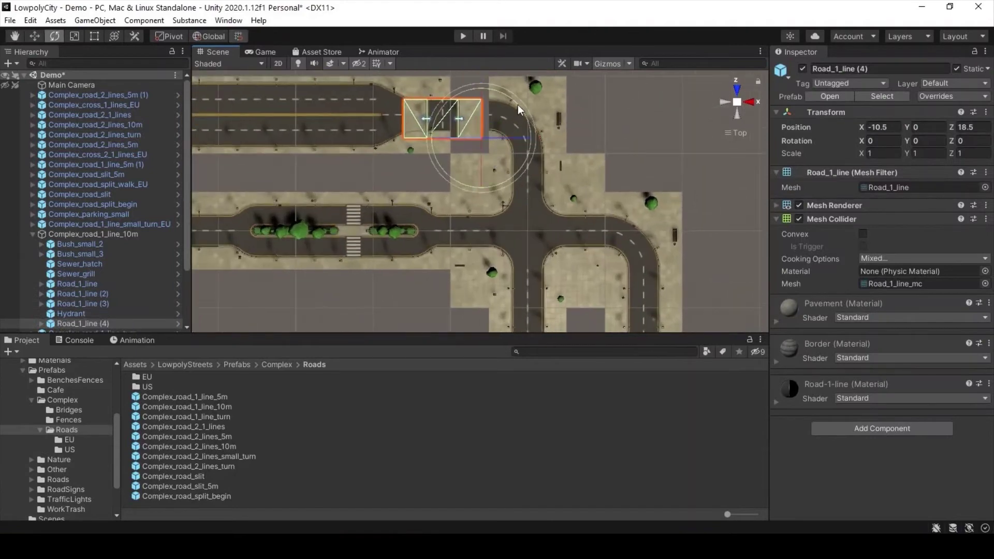
left_click_drag(78, 322, 77, 234)
left_click(473, 199)
scroll(473, 200, "down", 3)
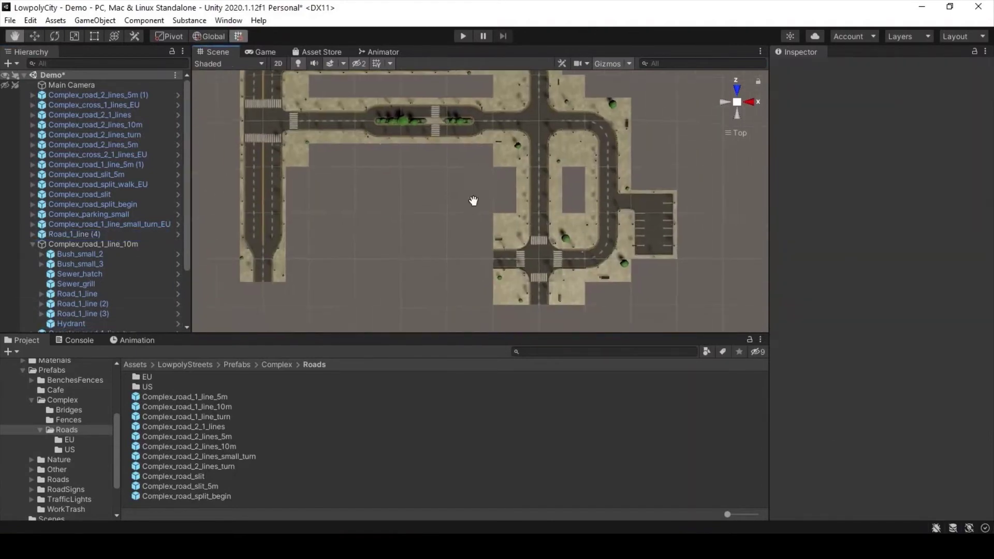
Place Complex_bridge_1_line_10_m across the block, rotated 90 degrees and snapped to -5, 0, 0
left_click(73, 412)
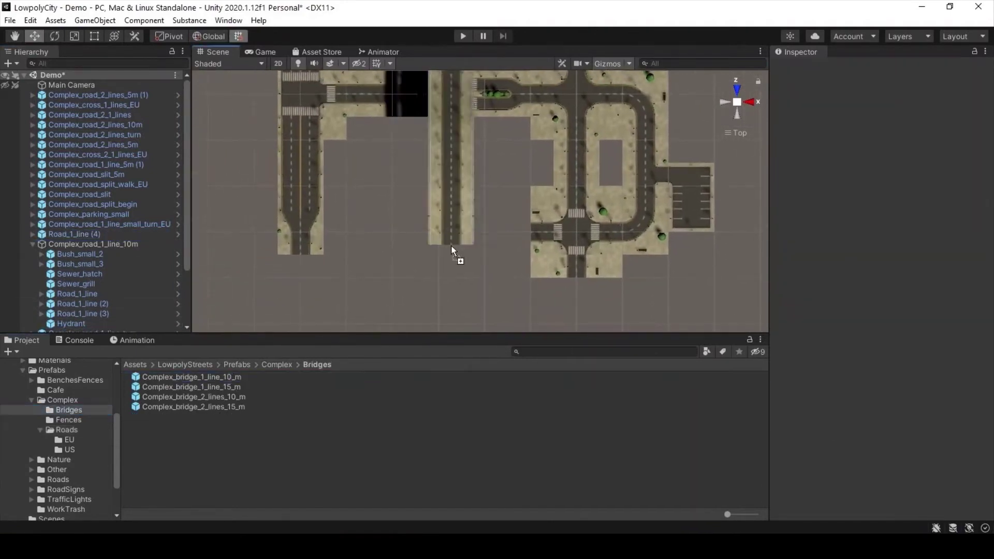
left_click_drag(228, 382, 433, 282)
key("e")
left_click_drag(484, 262, 509, 417)
key("w")
left_click_drag(436, 283, 540, 227)
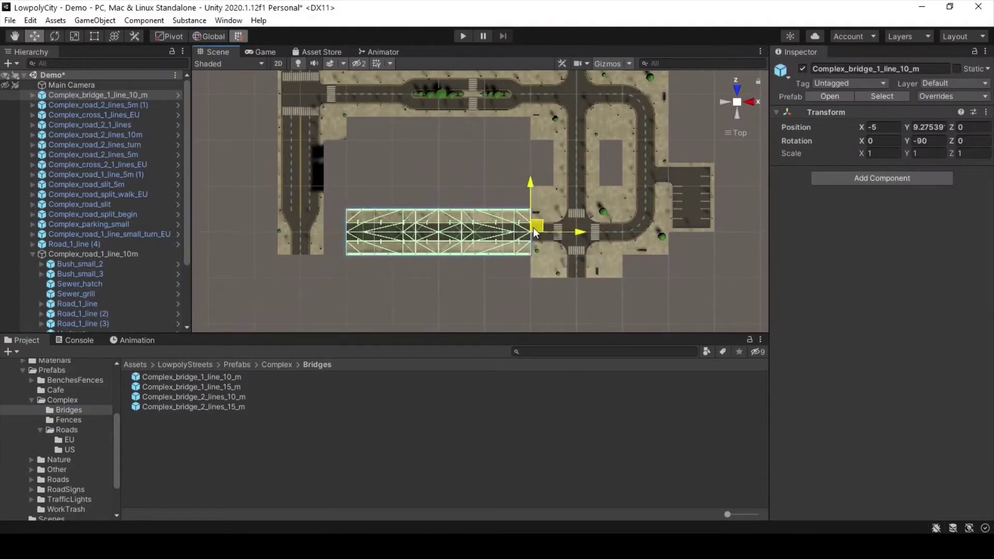
scroll(359, 171, "up", 2)
mouse_move(423, 167)
middle_mouse_down()
mouse_move(537, 189)
mouse_move(520, 175)
mouse_move(493, 201)
middle_mouse_up()
scroll(519, 175, "down", 1)
Delete the spare 2-lane 5 m piece and rotate the third turn piece into the left gap at X -27.5, Z 2.5
left_click(393, 176)
key("Delete")
left_click(383, 214)
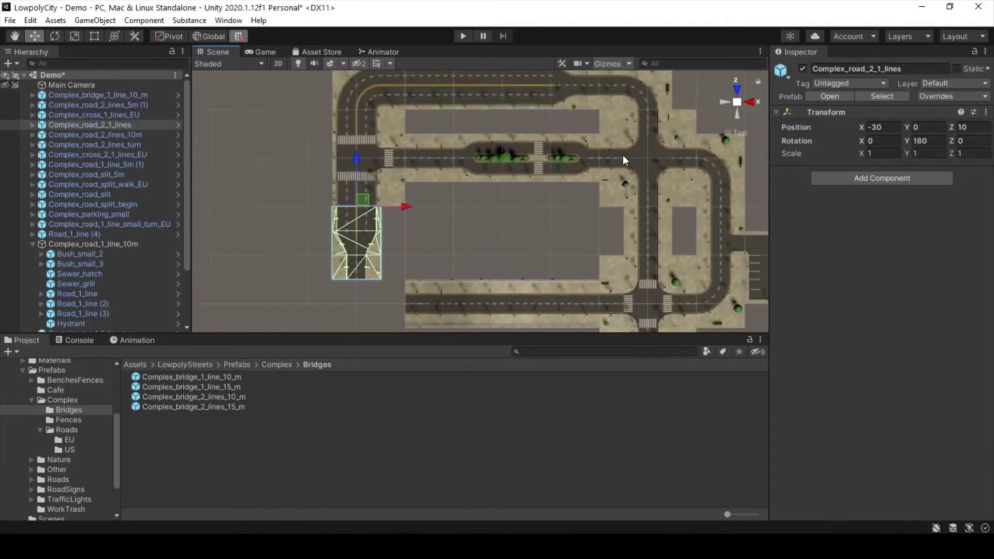
left_click(622, 155)
mouse_move(622, 154)
middle_mouse_down()
mouse_move(494, 114)
mouse_move(530, 142)
middle_mouse_up()
key("e")
left_click_drag(465, 186, 390, 245)
key("w")
left_click_drag(431, 215, 465, 185)
middle_click_drag(465, 184, 507, 217)
scroll(507, 216, "down", 5)
Place a Pavement tile inside the empty block enclosed by the road loop
left_click(565, 129)
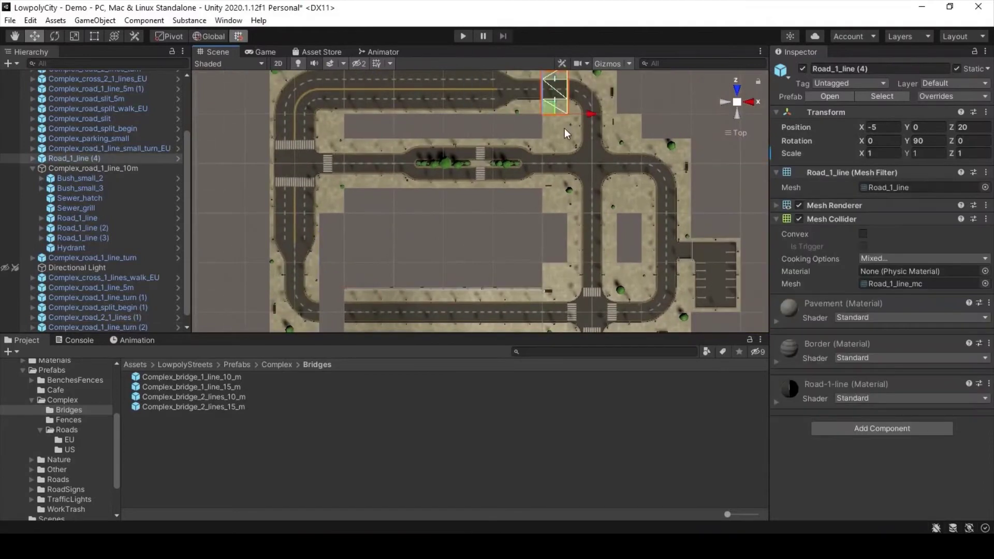
left_click(337, 323)
left_click(470, 256)
scroll(470, 257, "up", 3)
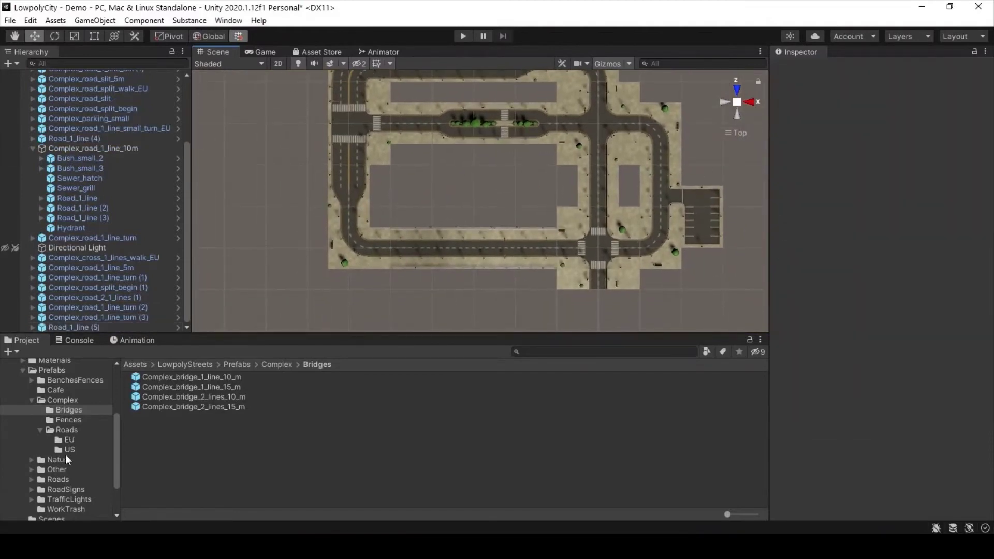
left_click_drag(160, 411, 379, 176)
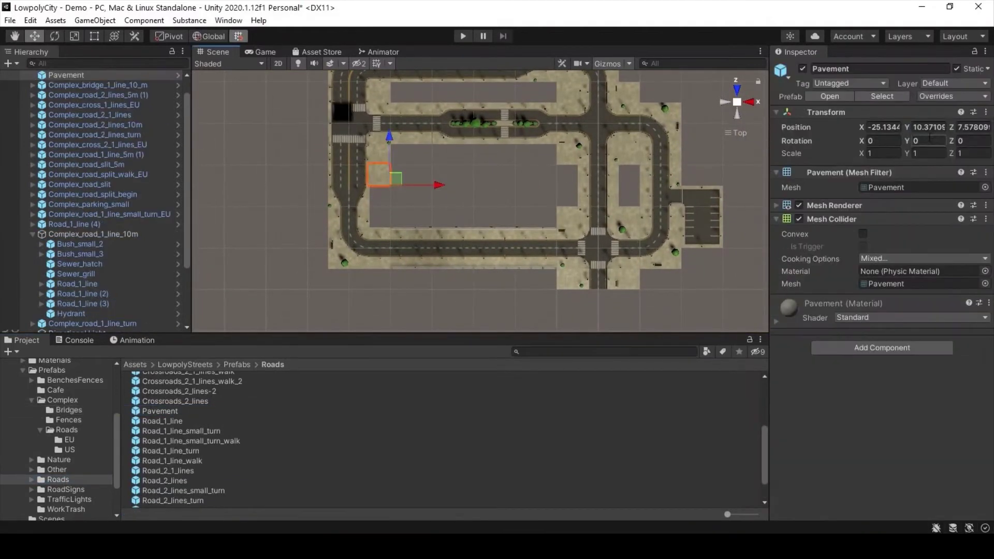
Duplicate the Pavement tile into a column running up the block
scroll(710, 197, "up", 3)
middle_click_drag(710, 198, 498, 276)
left_click_drag(469, 212, 465, 260, "ctrl")
key("ctrl+d")
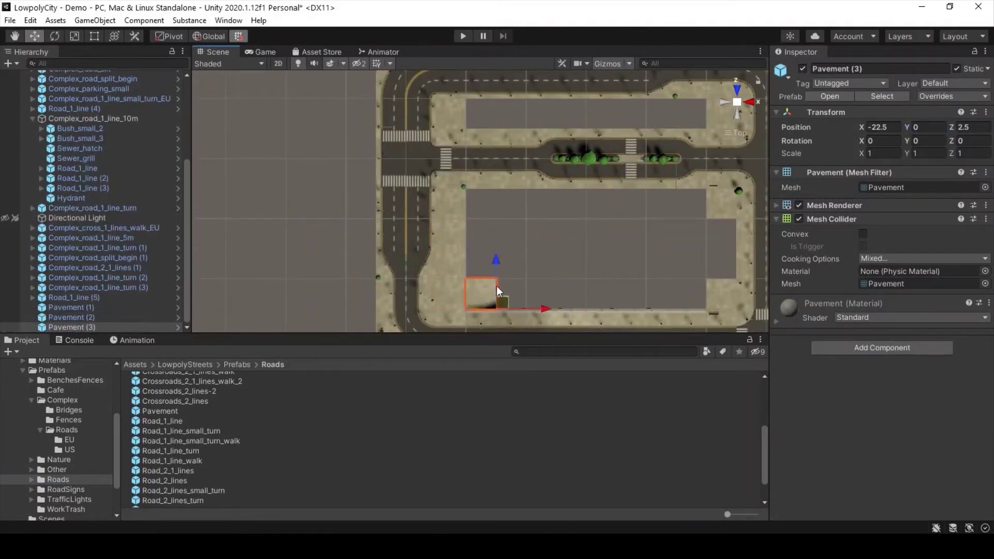
key("ctrl+d")
left_click_drag(495, 262, 495, 213, "ctrl")
key("ctrl+d")
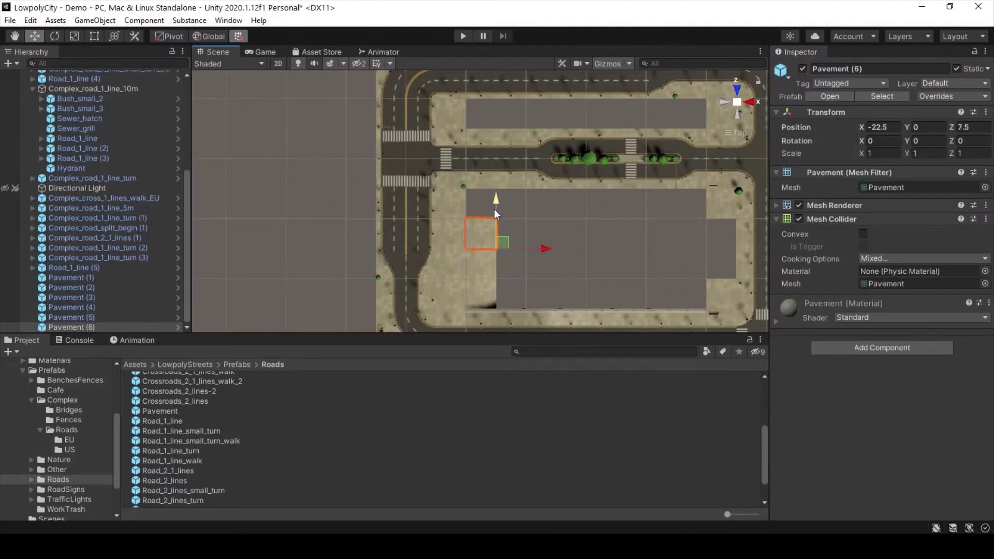
key("ctrl+d")
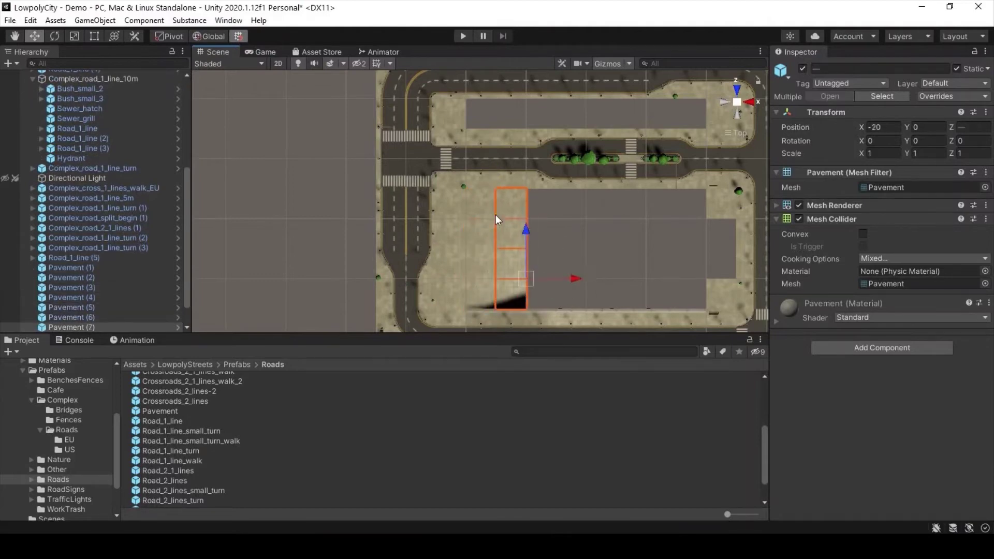
Undo the extra copies and slide the pavement column over to the right
left_click(589, 303)
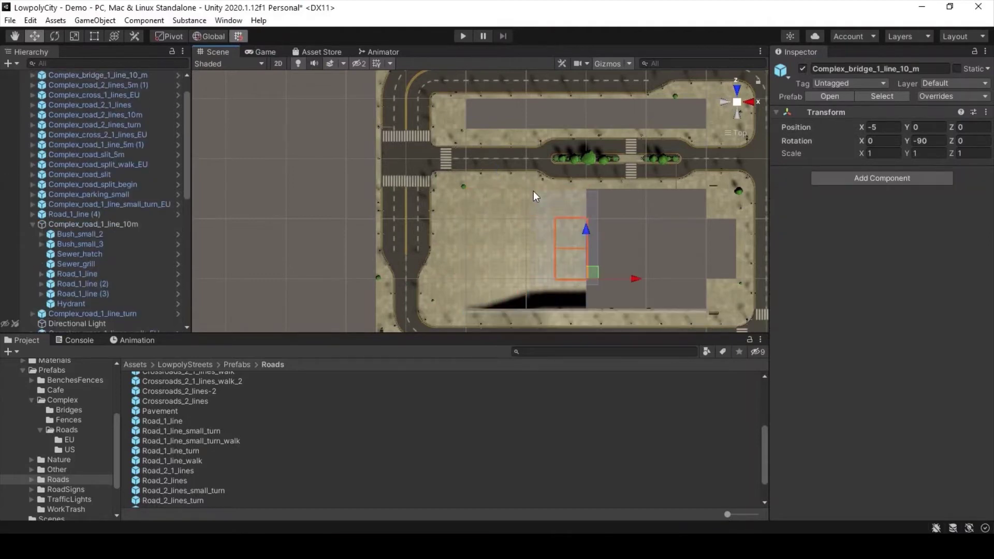
key("ctrl+z")
left_click_drag(592, 309, 621, 309, "ctrl")
key("ctrl+z")
key("ctrl+z")
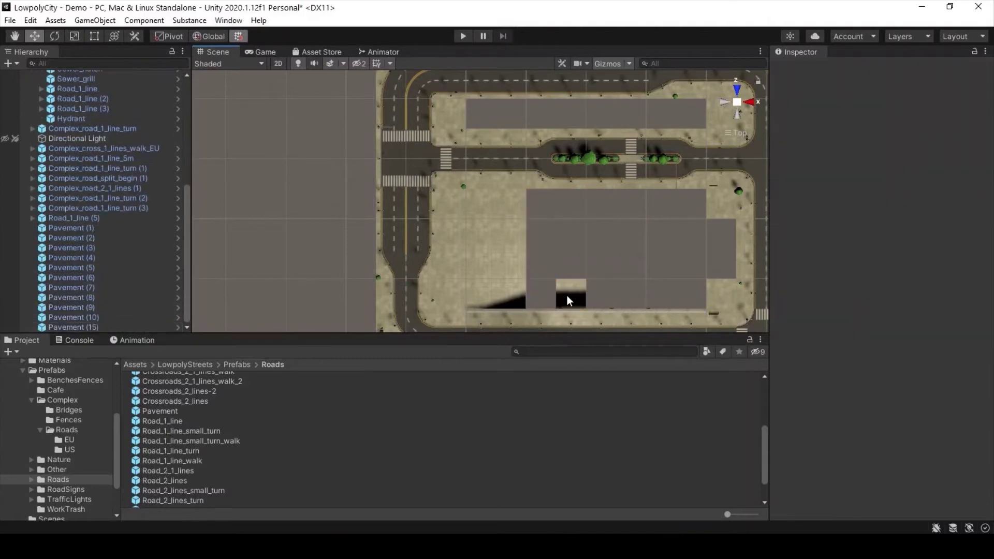
left_click_drag(478, 205, 506, 302)
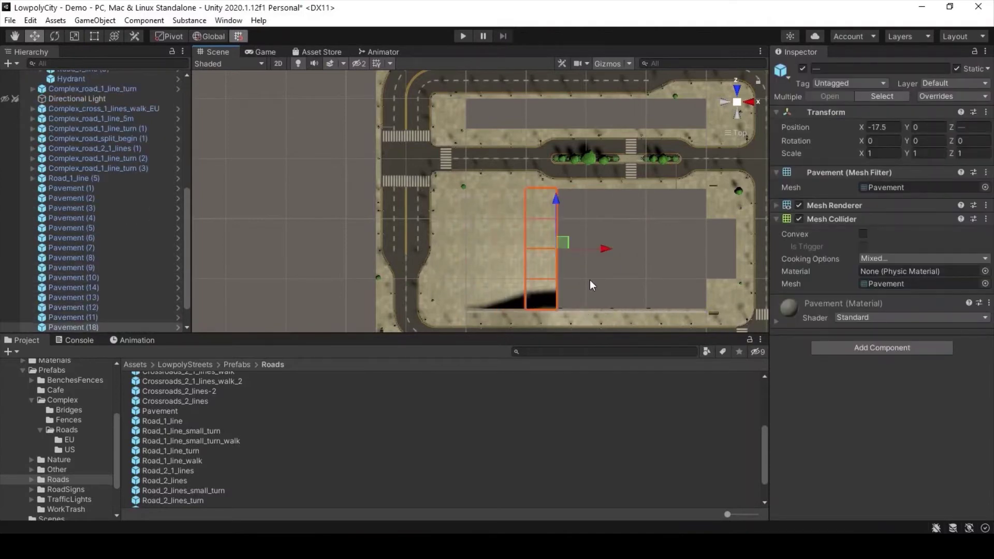
left_click_drag(604, 248, 658, 254)
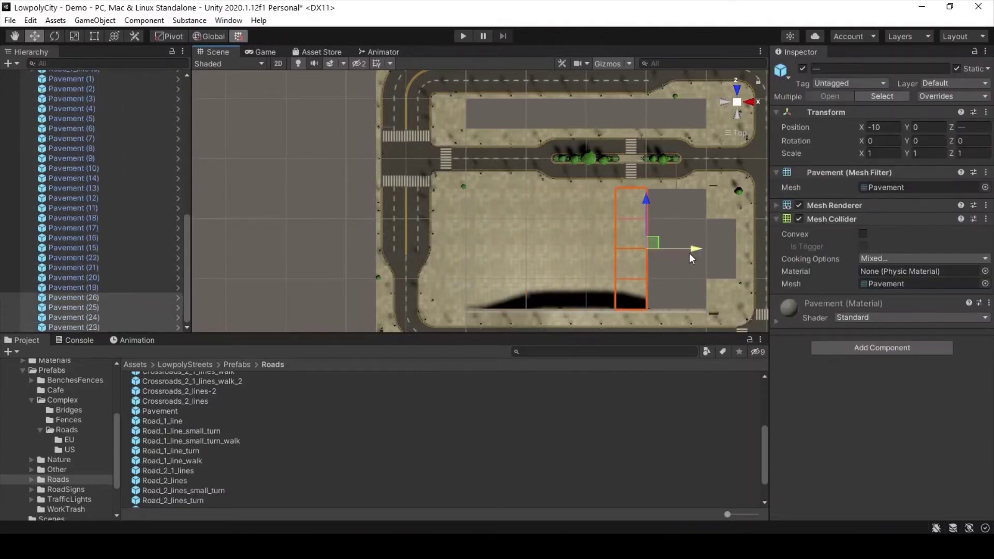
left_click_drag(719, 309, 727, 272)
Move a row of six pavement tiles up to Z 17.5 along the top road
middle_click_drag(726, 272, 600, 232)
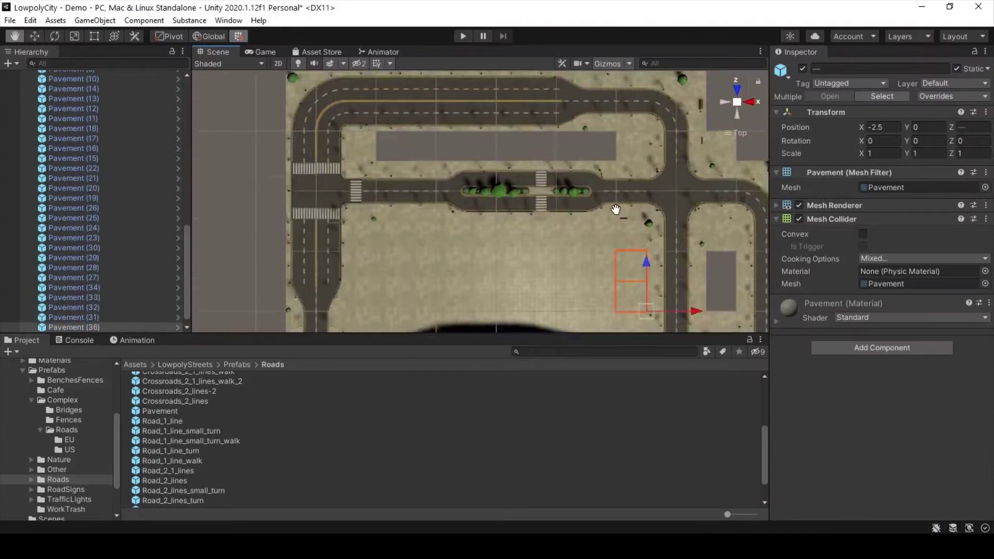
middle_click_drag(583, 190, 642, 229)
left_click_drag(365, 194, 594, 244)
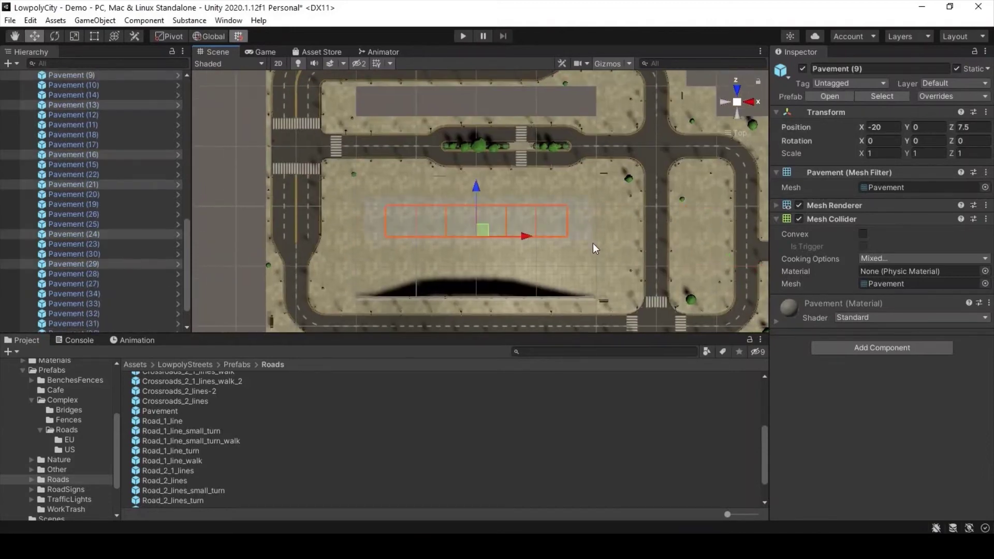
middle_click_drag(501, 174, 507, 201)
left_click_drag(392, 215, 394, 104)
scroll(555, 198, "down", 2)
mouse_move(555, 199)
left_mouse_down("alt")
mouse_move(635, 235)
mouse_move(506, 226)
mouse_move(435, 137)
mouse_move(660, 134)
left_mouse_up("alt")
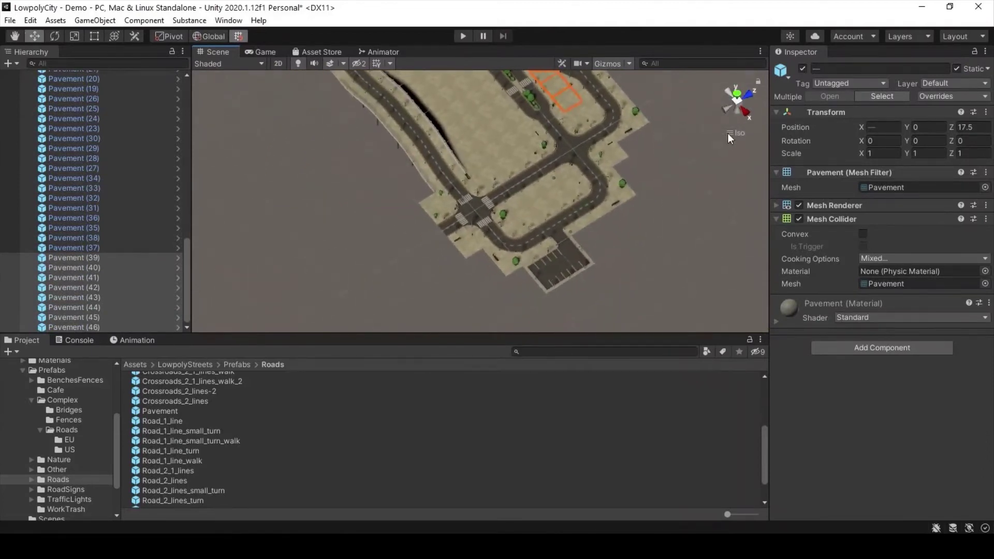
Switch the Scene view from Iso to Persp and fly the camera low toward the horizon
left_click(727, 133)
scroll(582, 236, "up", 5)
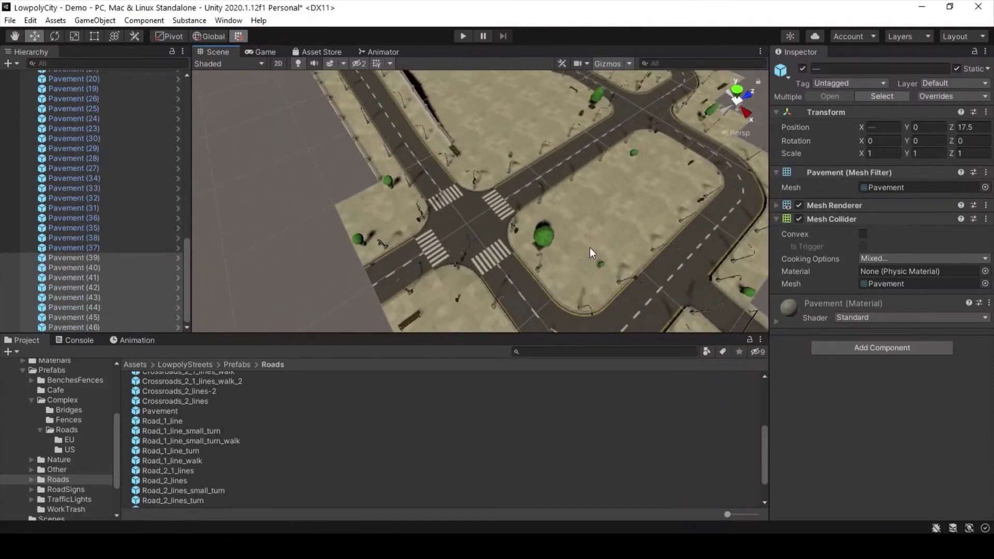
left_click_drag(591, 253, 686, 174, "alt")
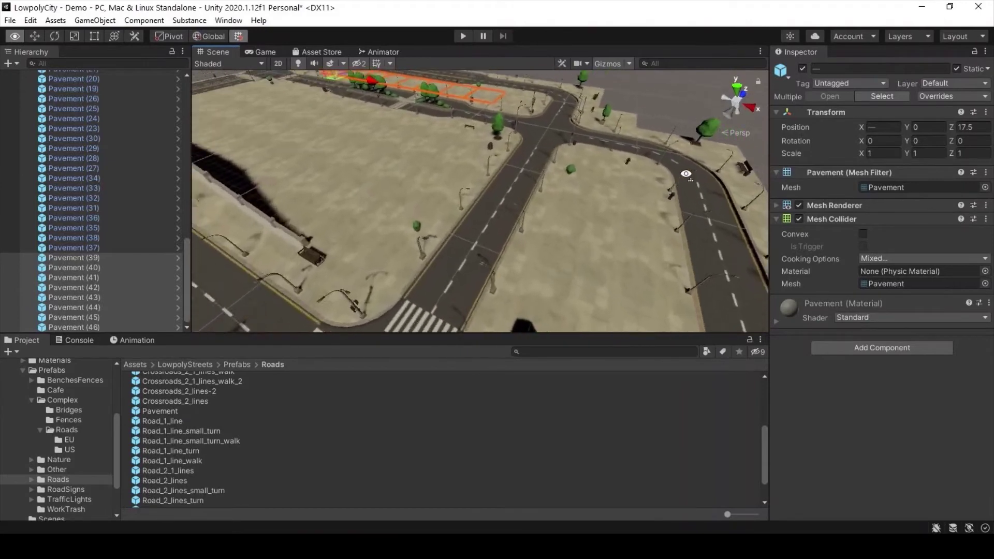
right_click_drag(685, 174, 691, 126)
scroll(691, 126, "down", 3)
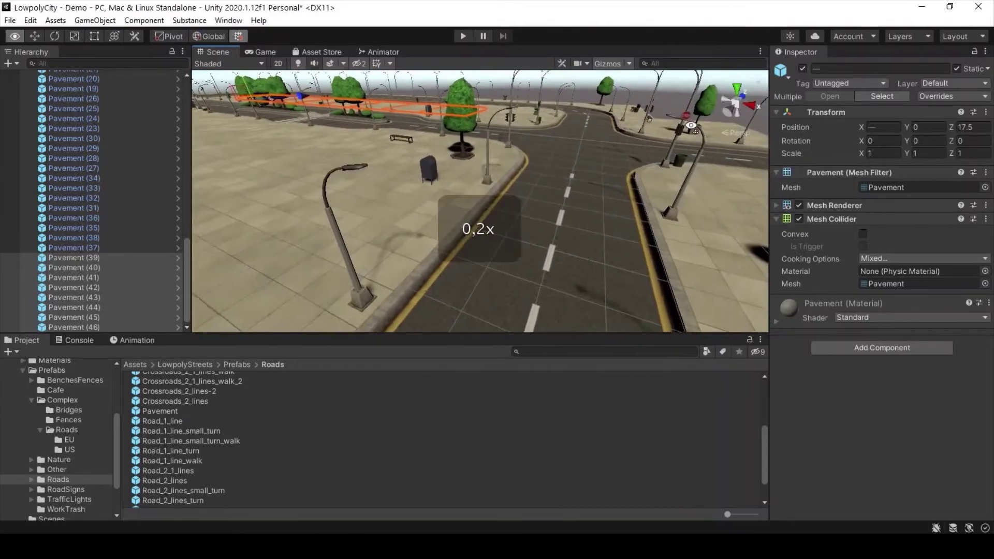
scroll(691, 126, "down", 1)
Turn the camera to look along the lamp- and tree-lined street at street level
left_click(683, 121)
right_click_drag(683, 120, 672, 113)
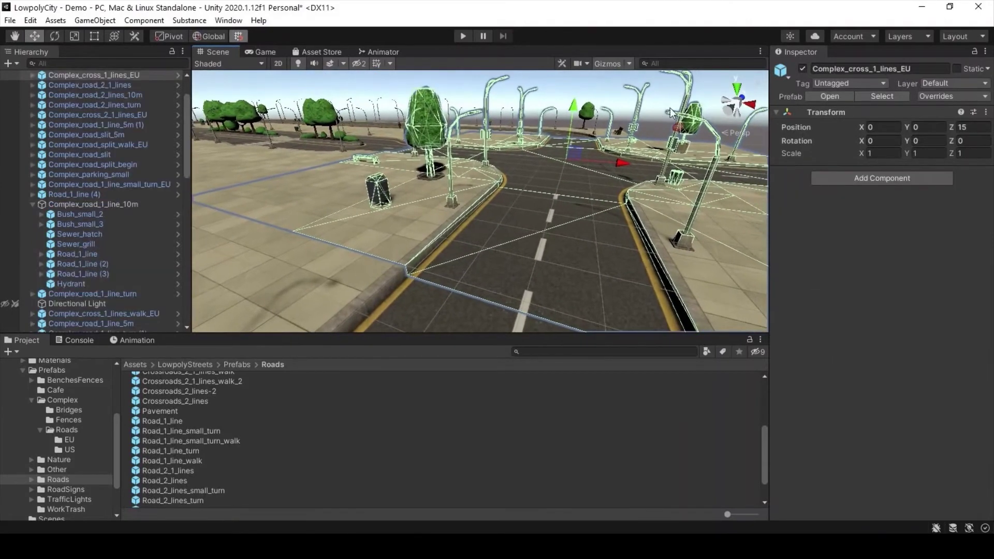
left_click(658, 110)
mouse_move(655, 124)
left_mouse_down("alt")
mouse_move(663, 95)
mouse_move(530, 101)
left_mouse_up("alt")
mouse_move(640, 130)
left_mouse_down("alt")
mouse_move(560, 106)
mouse_move(415, 88)
mouse_move(440, 90)
left_mouse_up("alt")
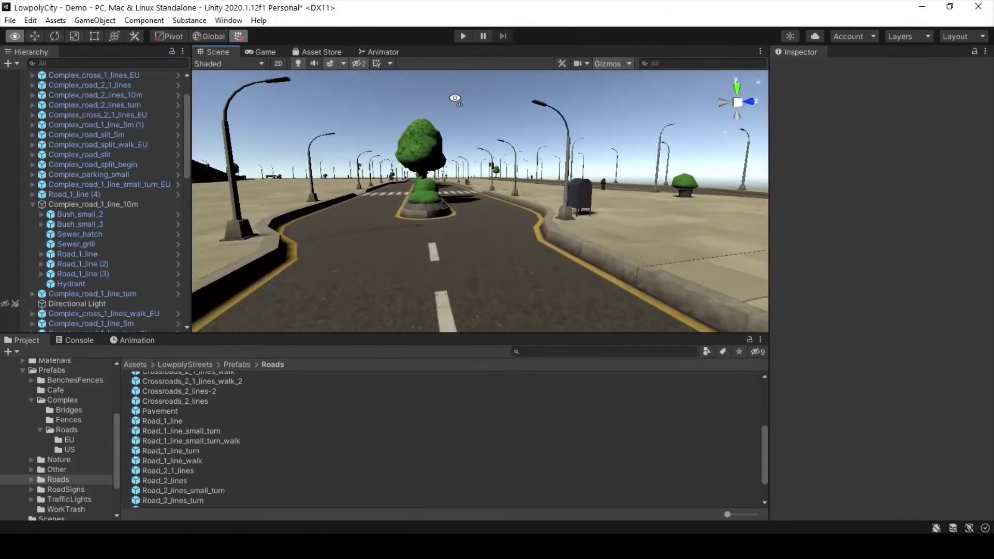
left_click_drag(433, 98, 432, 96, "alt")
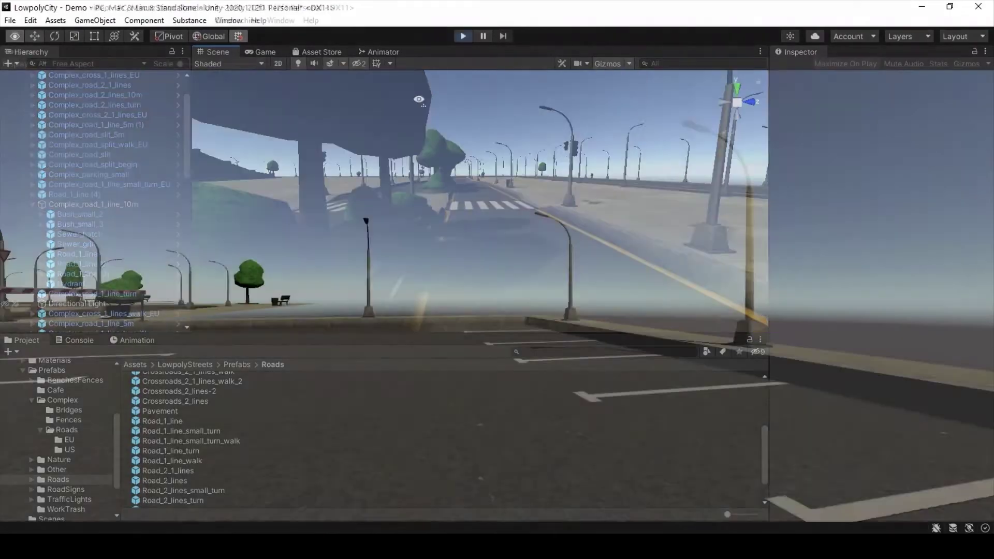